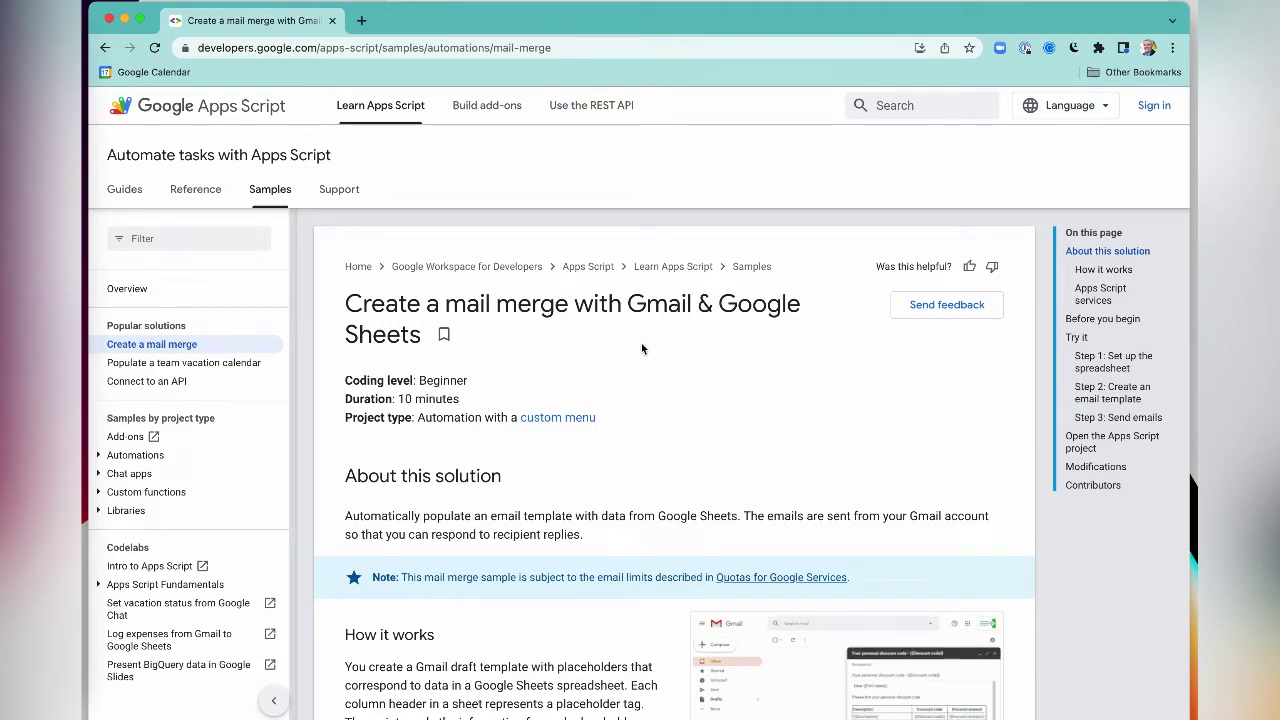
- Highlight the Beginner coding level and scroll down to the guide's Try it setup steps
double_click(432, 380)
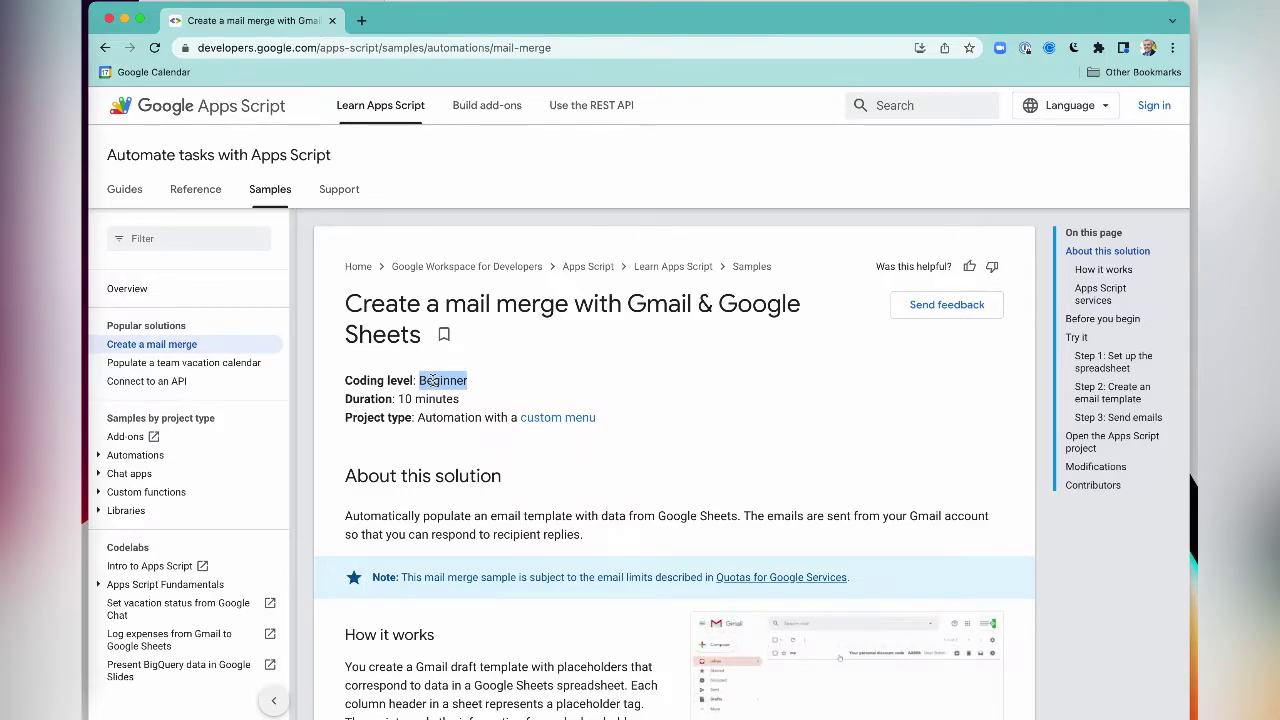
scroll(617, 416, down, 2)
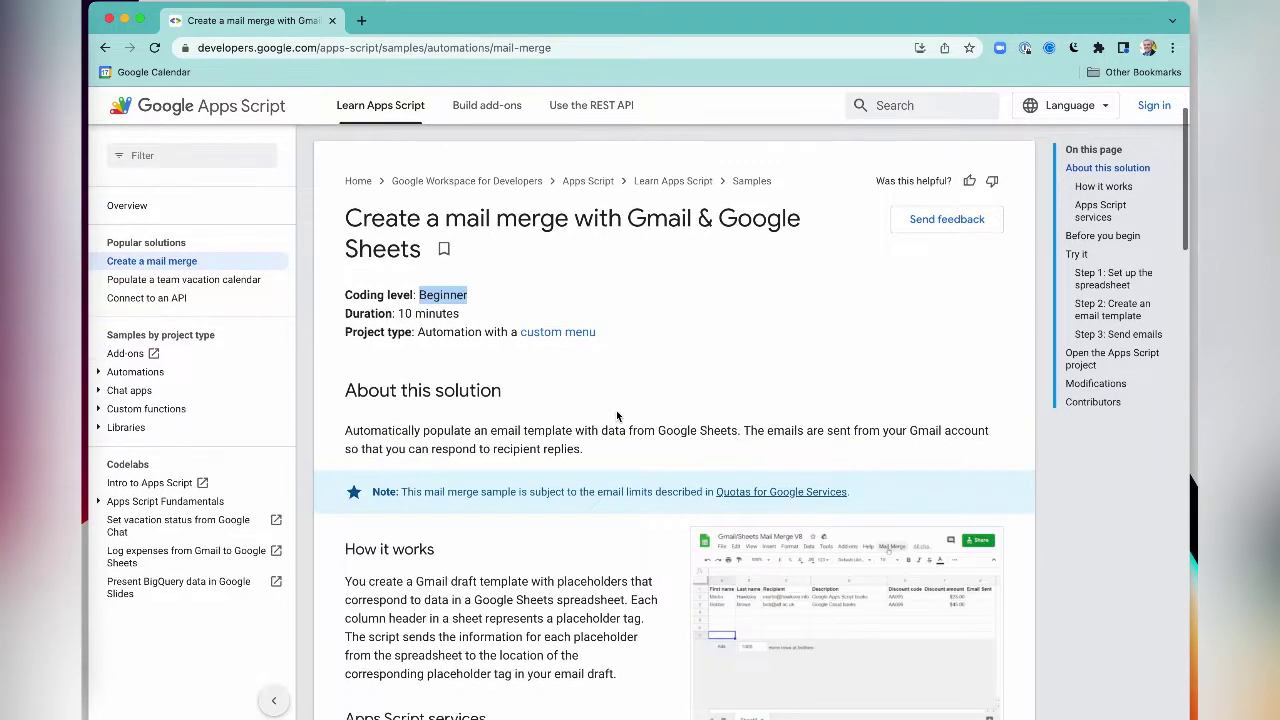
scroll(617, 416, down, 5)
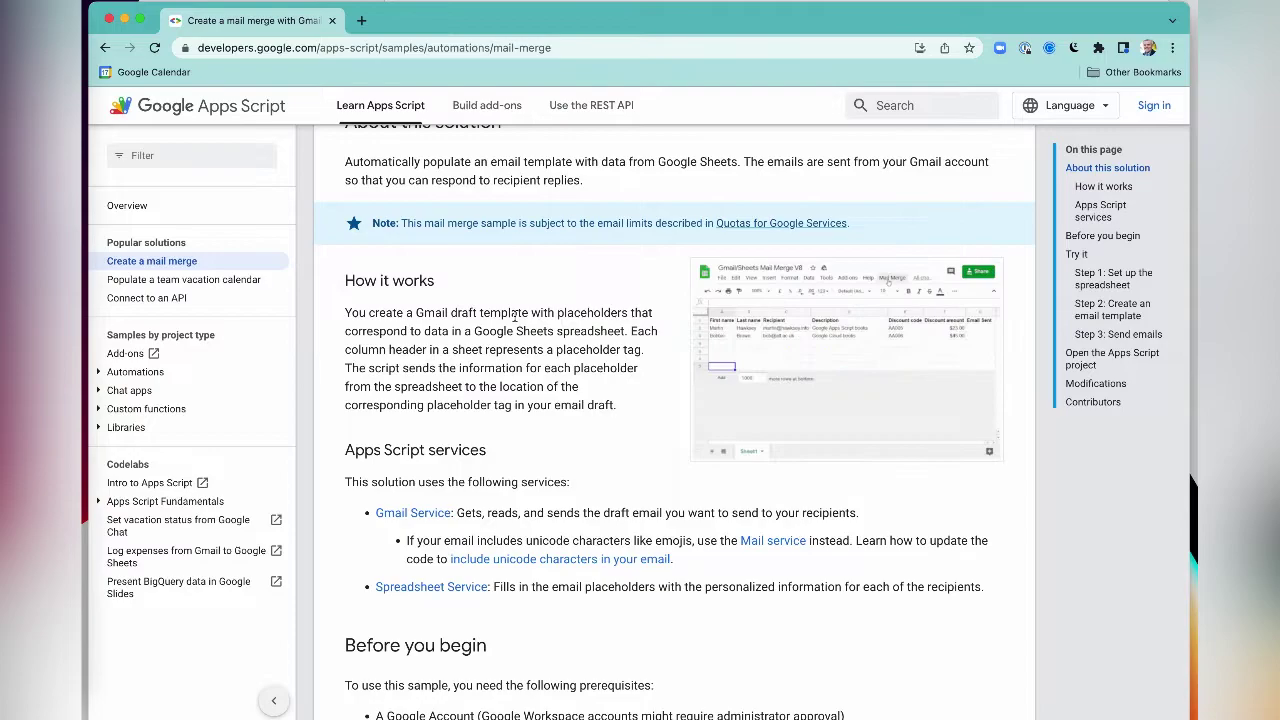
scroll(568, 390, down, 3)
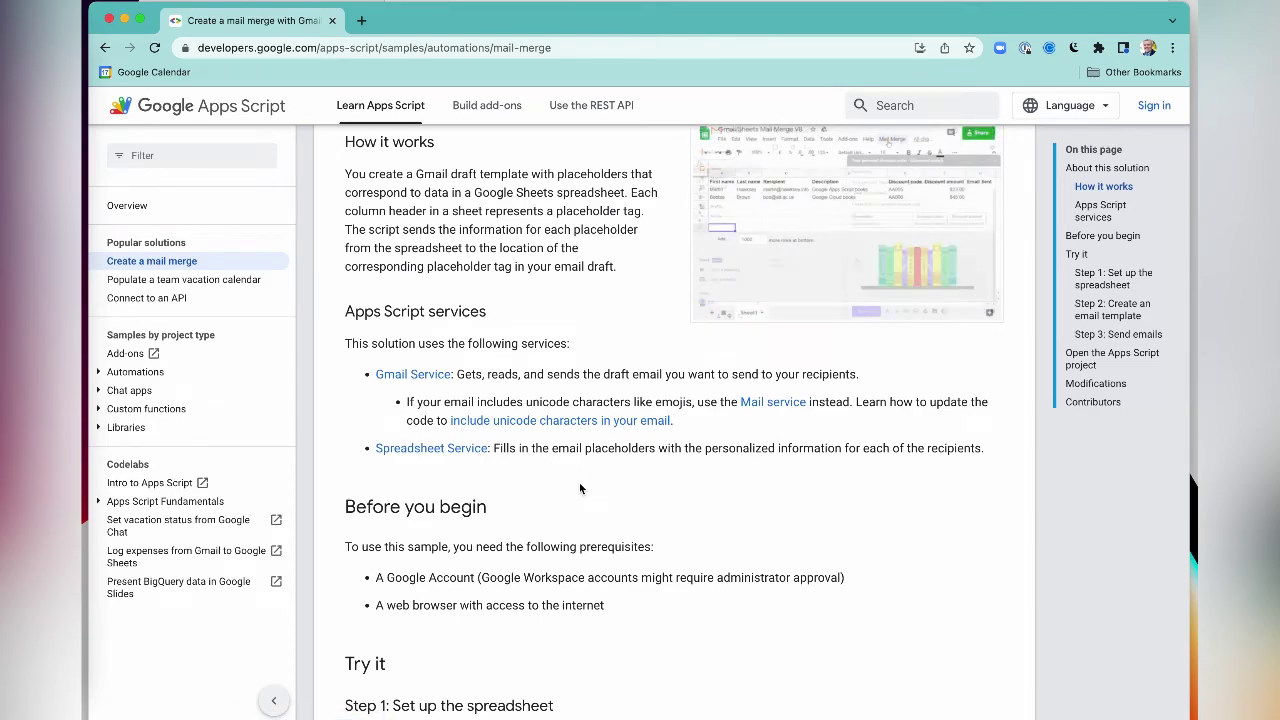
scroll(580, 488, down, 8)
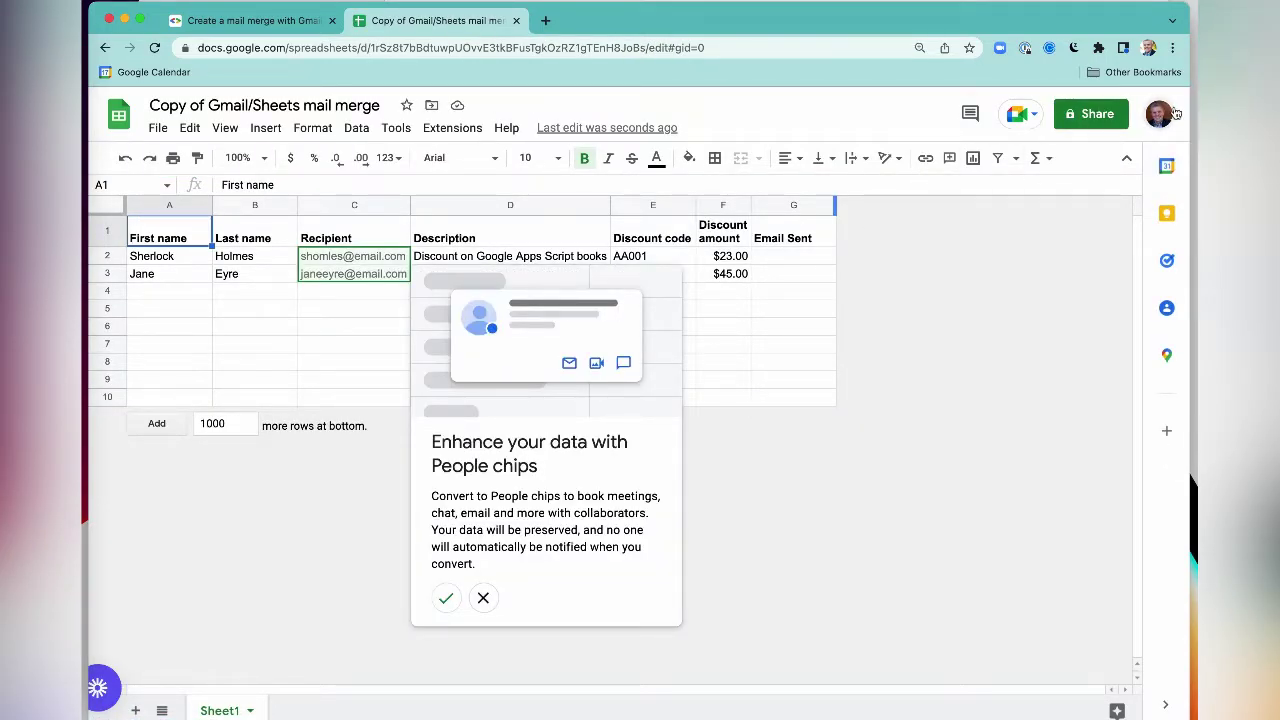
- Rename the spreadsheet to 'Reunion Email List' and dismiss the People chips suggestion
click(251, 105)
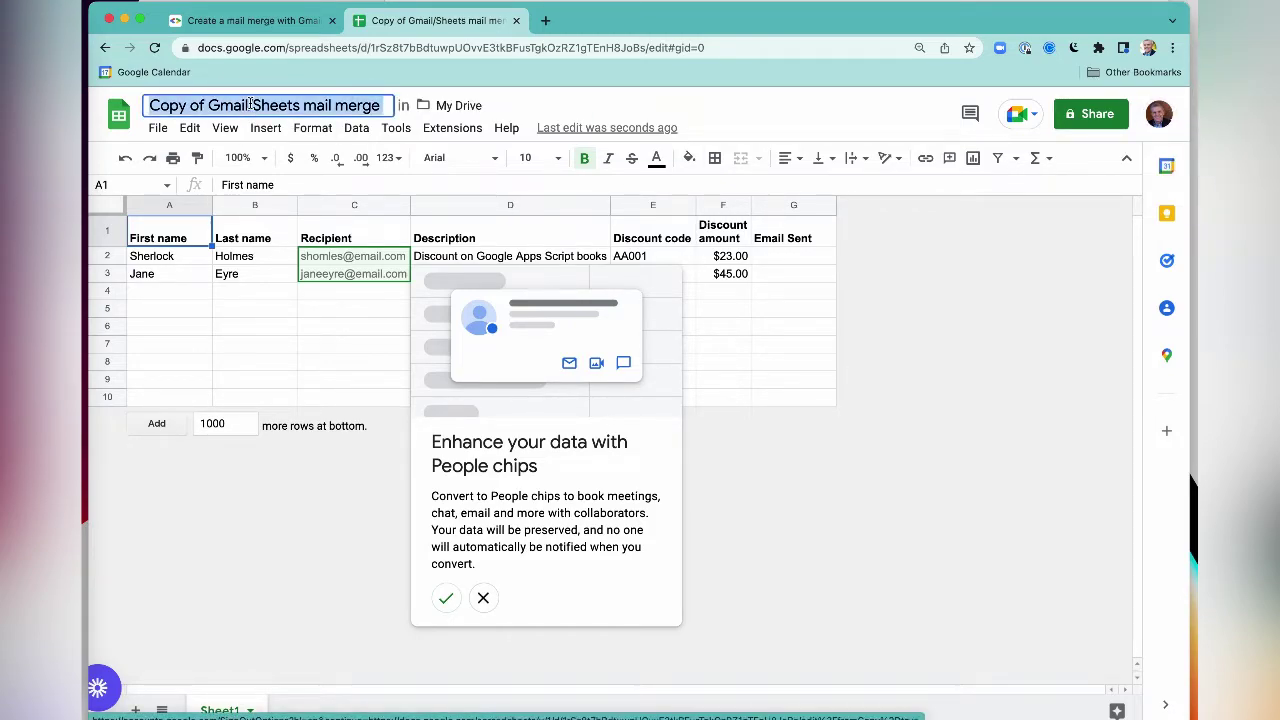
text(Reunion Email List)
key(Return)
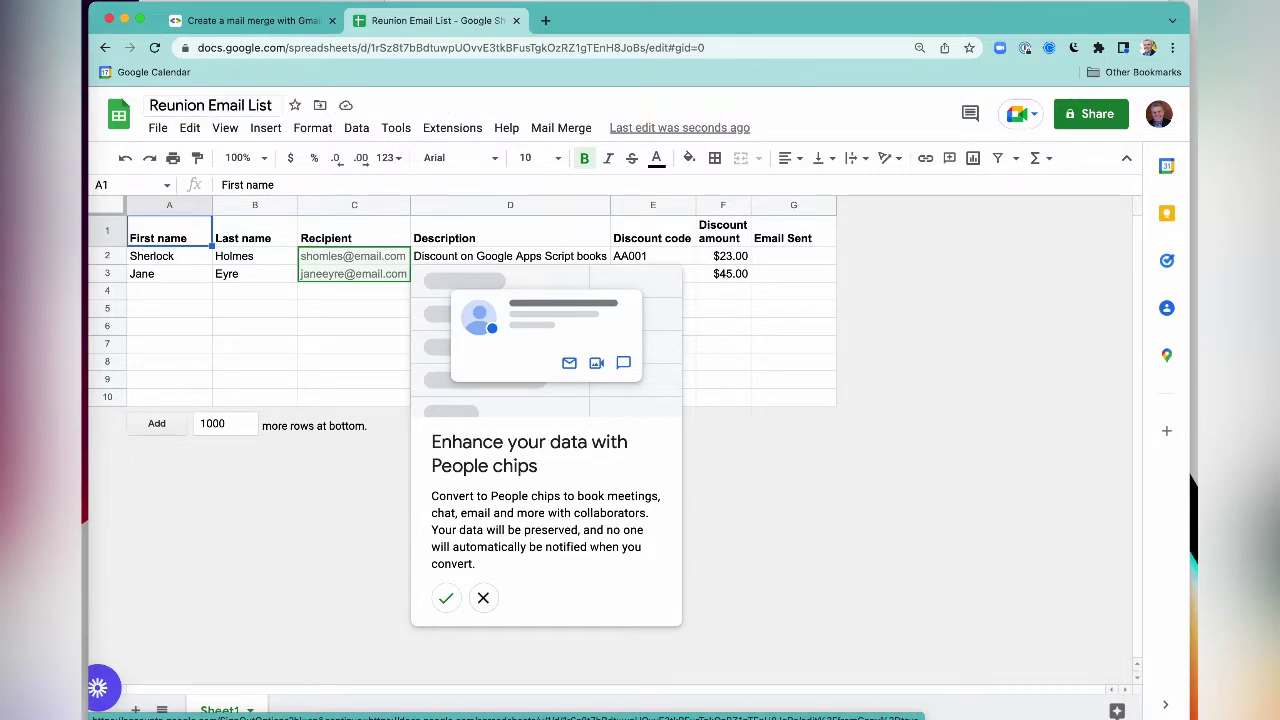
click(187, 309)
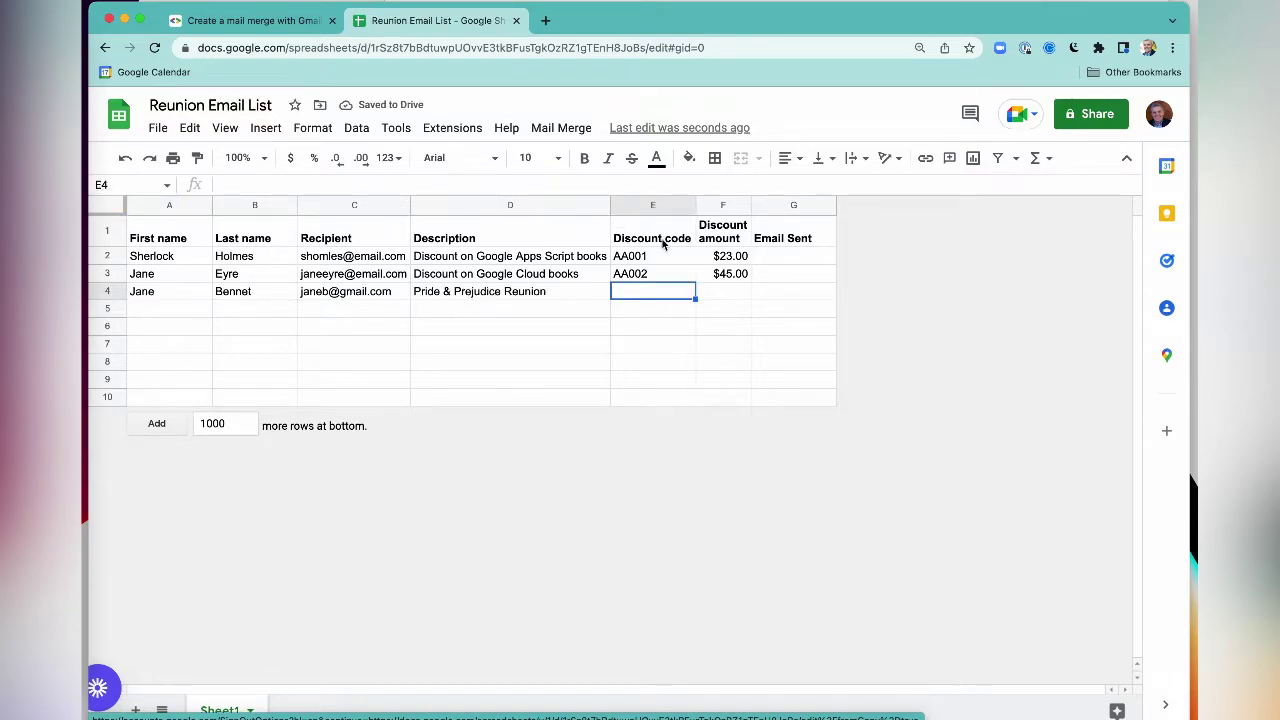
- Check the recipient rows and move to the empty Description cell of row 4
click(720, 238)
click(788, 256)
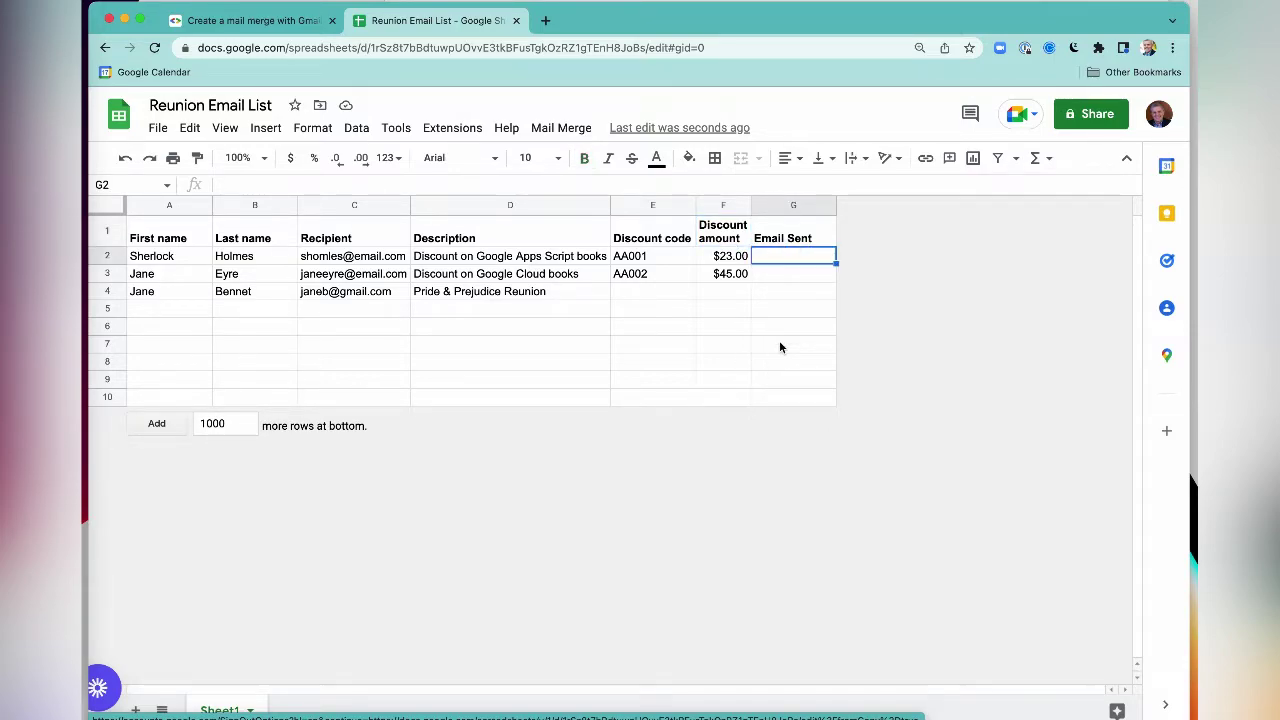
click(105, 258)
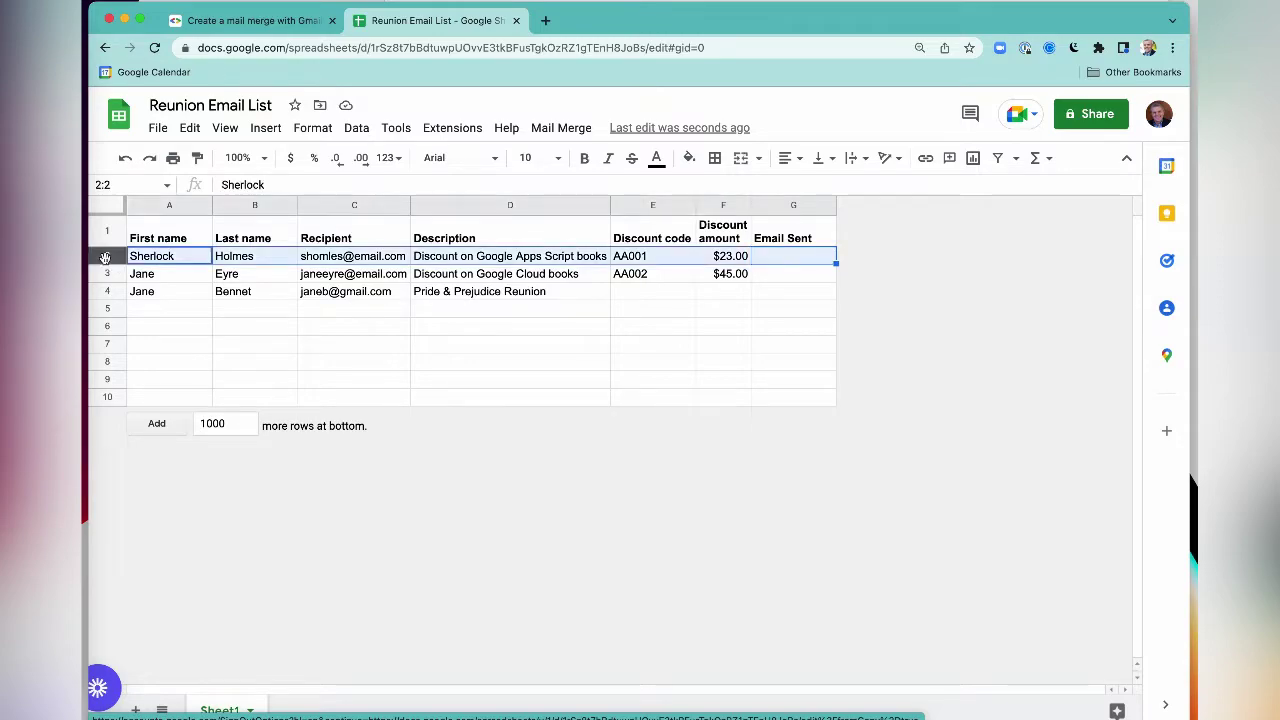
shift+click(105, 273)
key(Down)
key(Down)
key(Down)
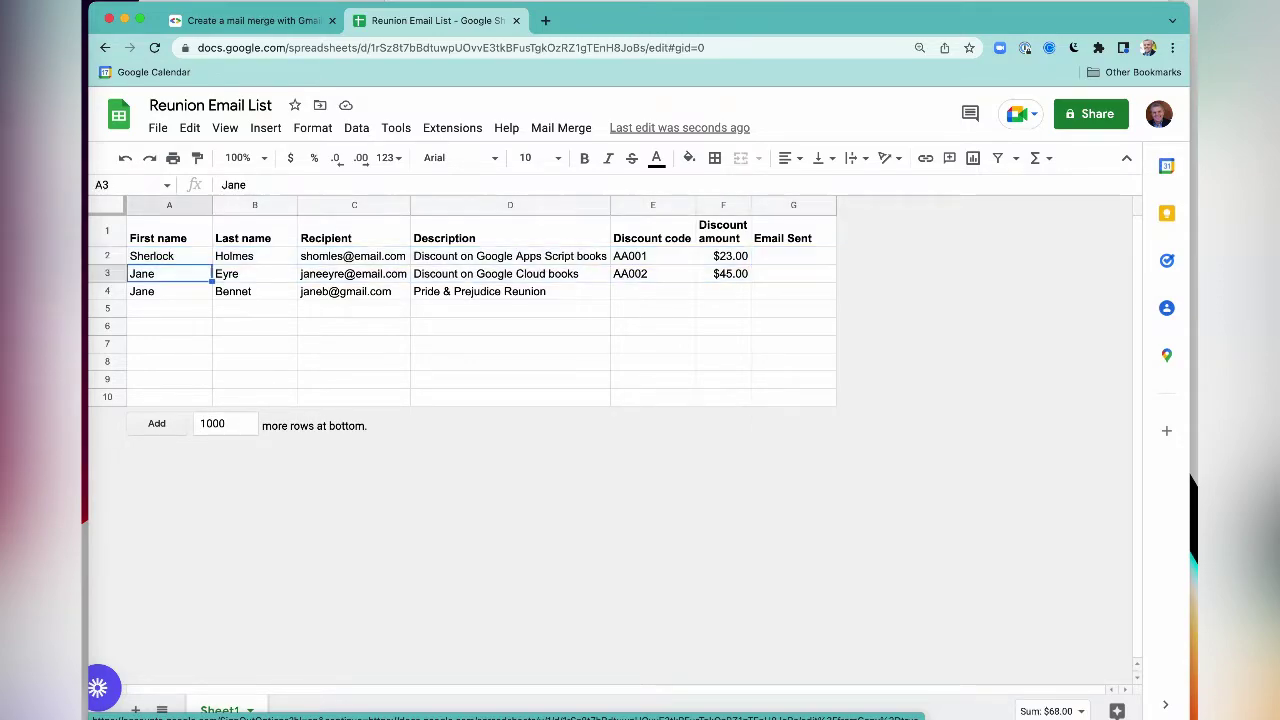
key(Right)
key(Right)
key(Right)
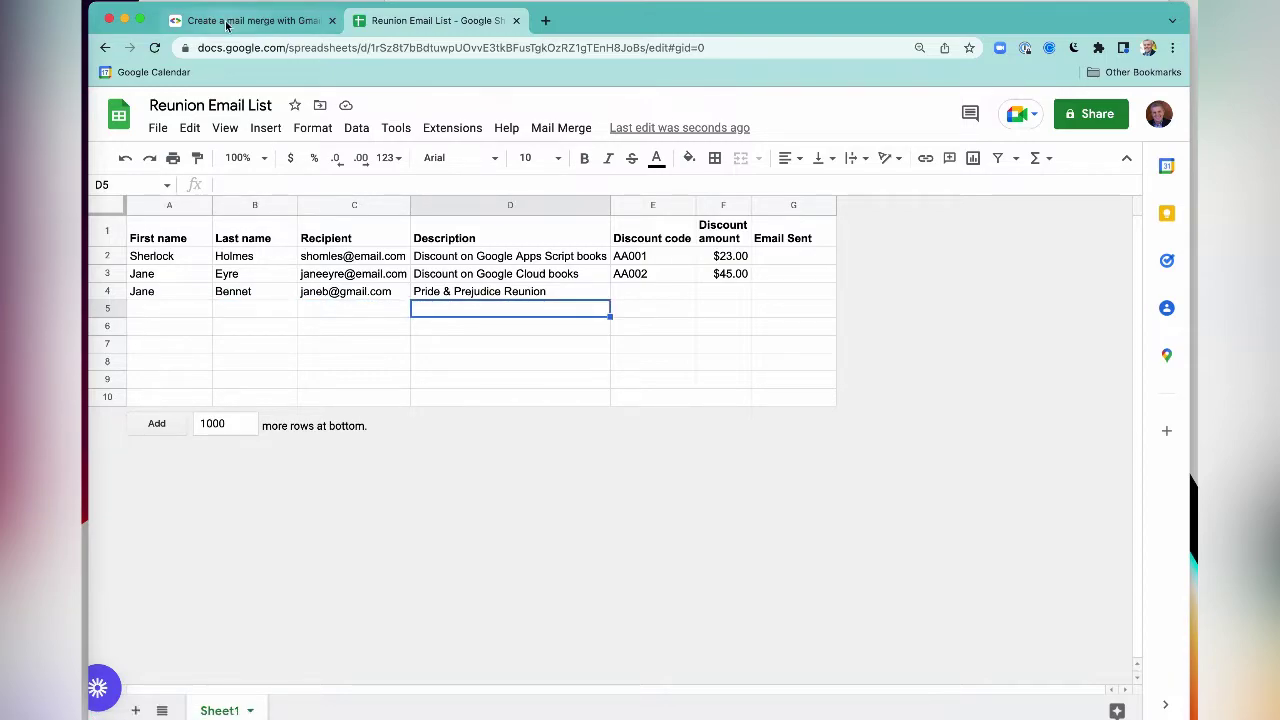
click(227, 22)
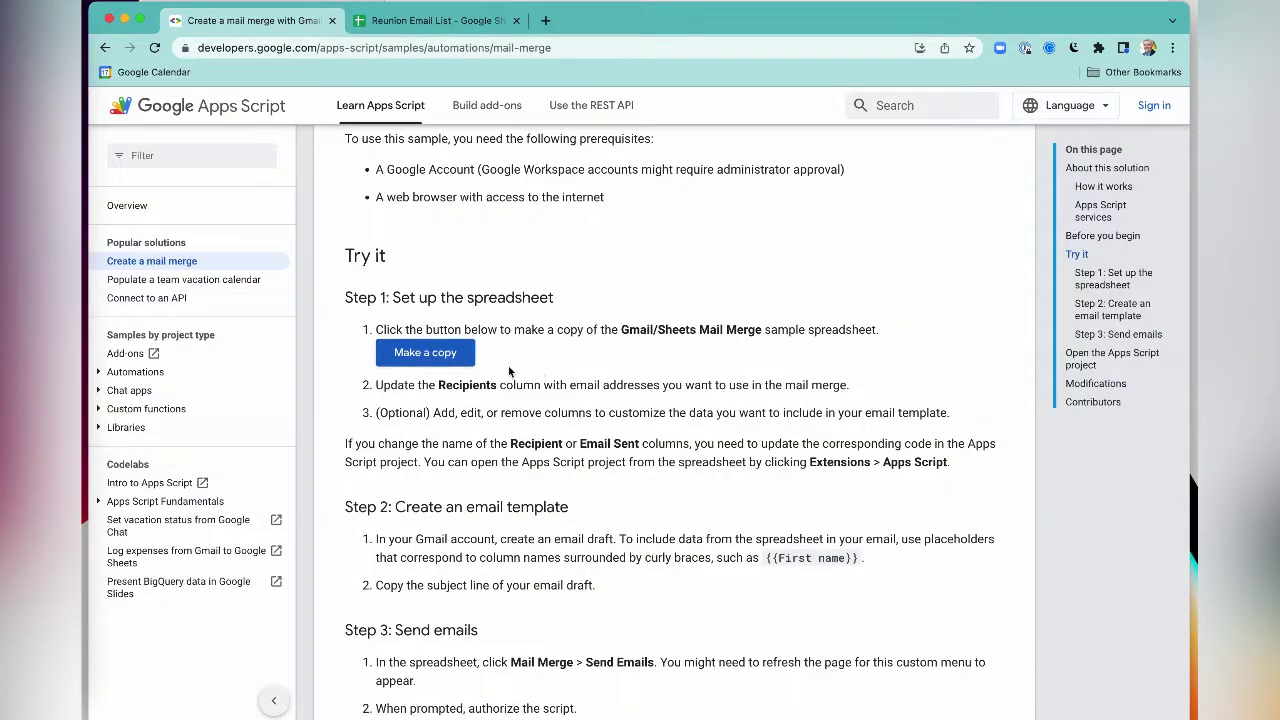
double_click(447, 388)
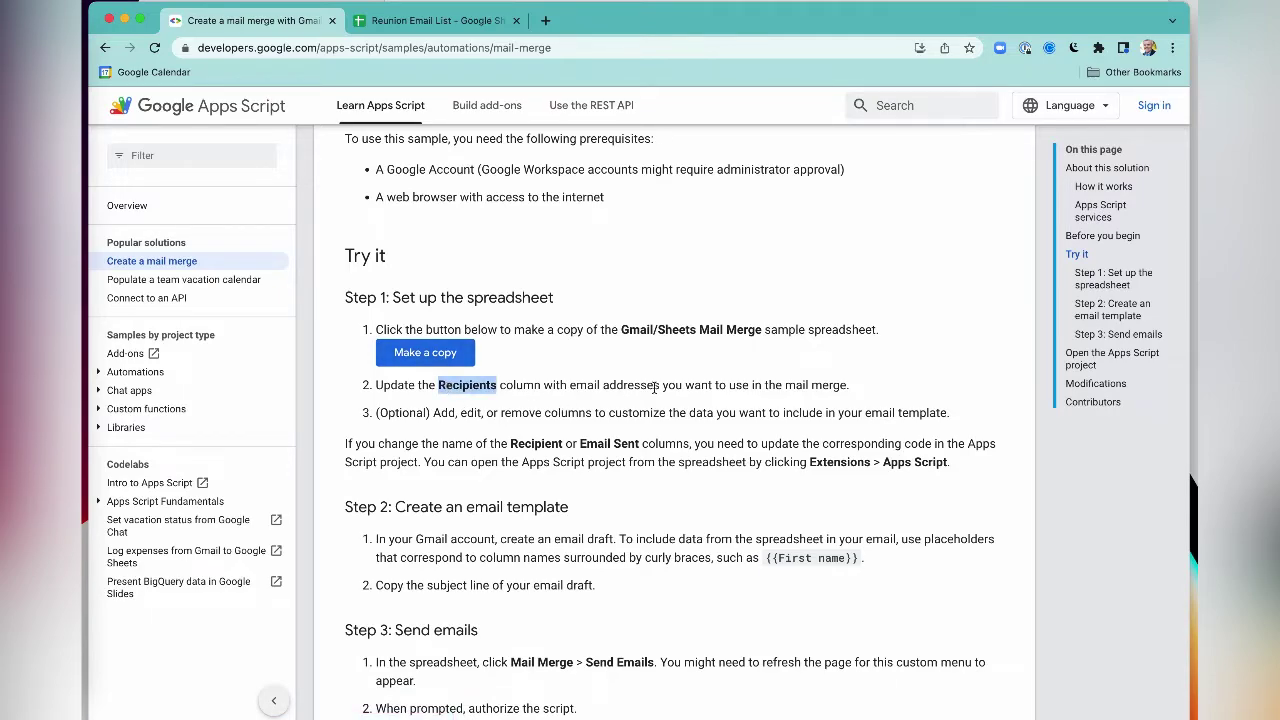
click(445, 21)
key(ctrl+shift+Tab)
- Delete the Discount code and Discount amount columns from the Reunion Email List sheet
click(442, 20)
click(648, 207)
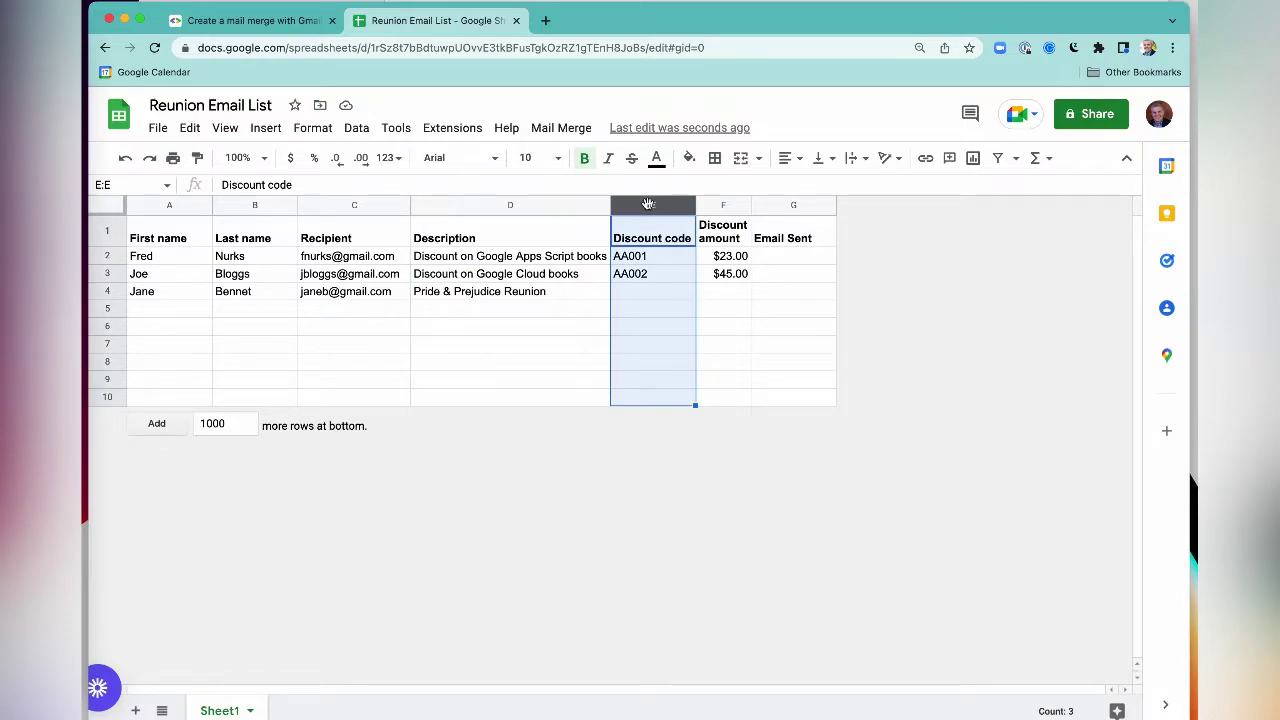
right_click(648, 204)
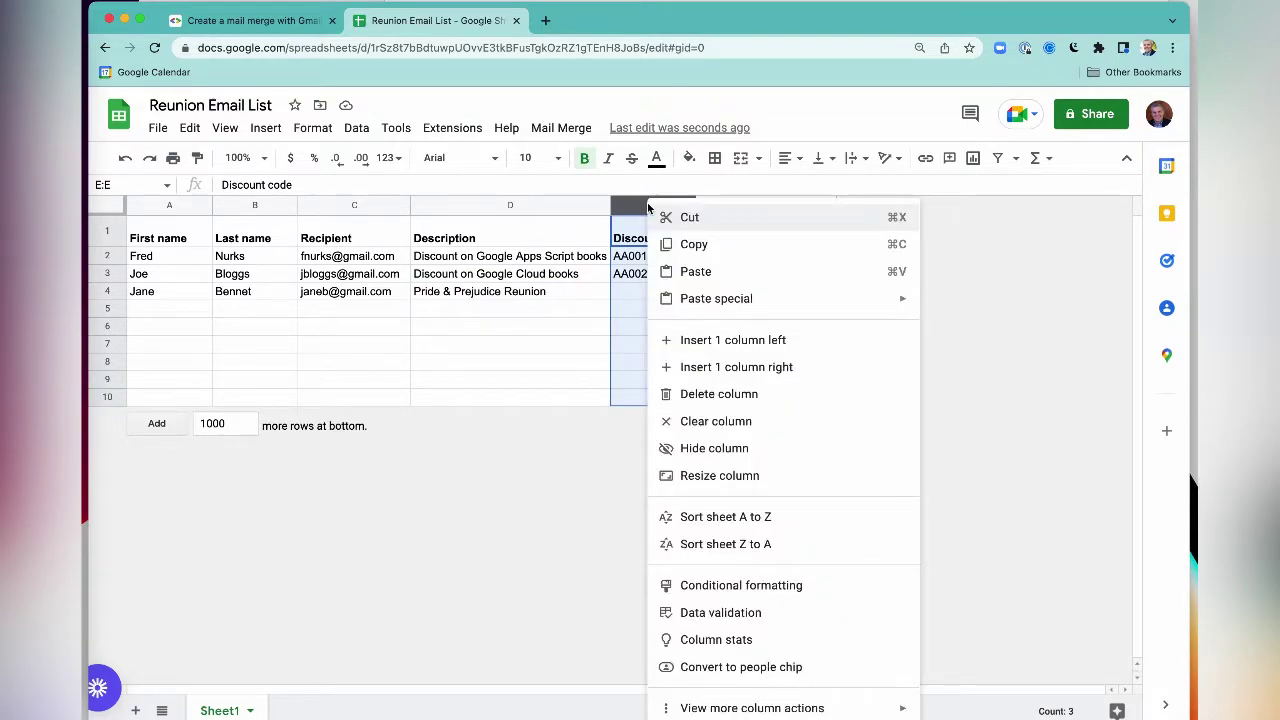
click(700, 396)
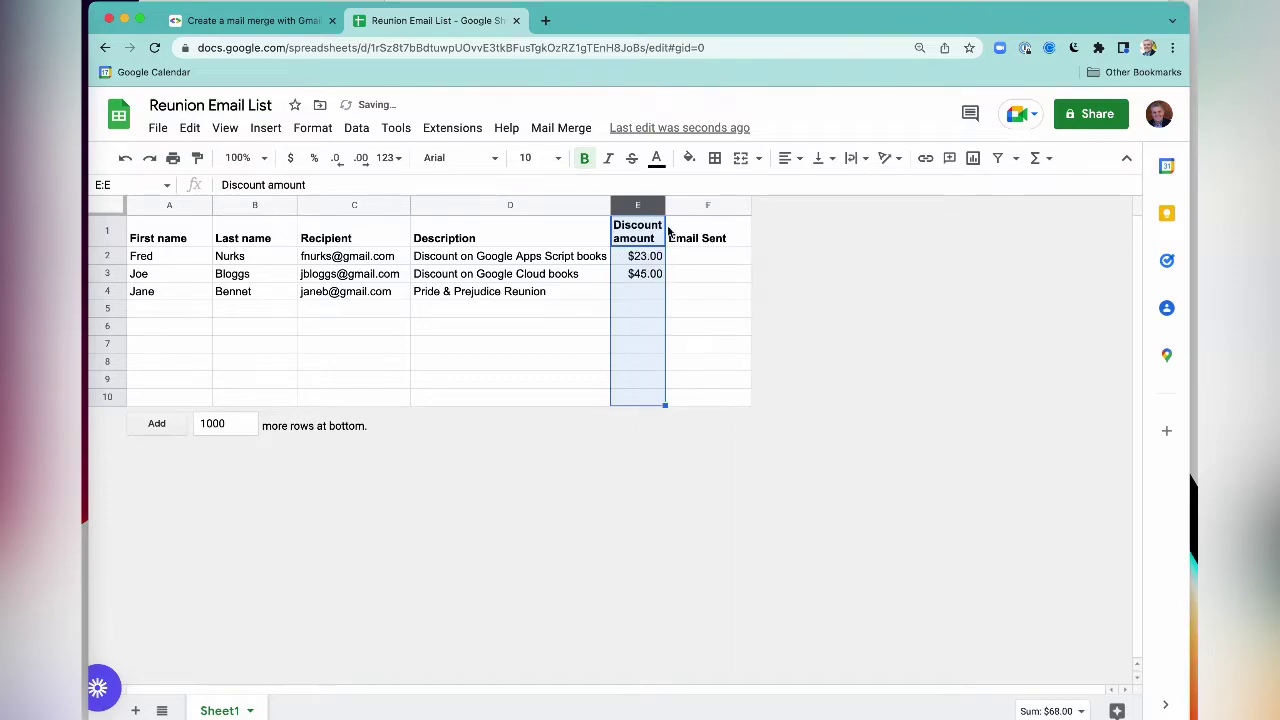
right_click(645, 205)
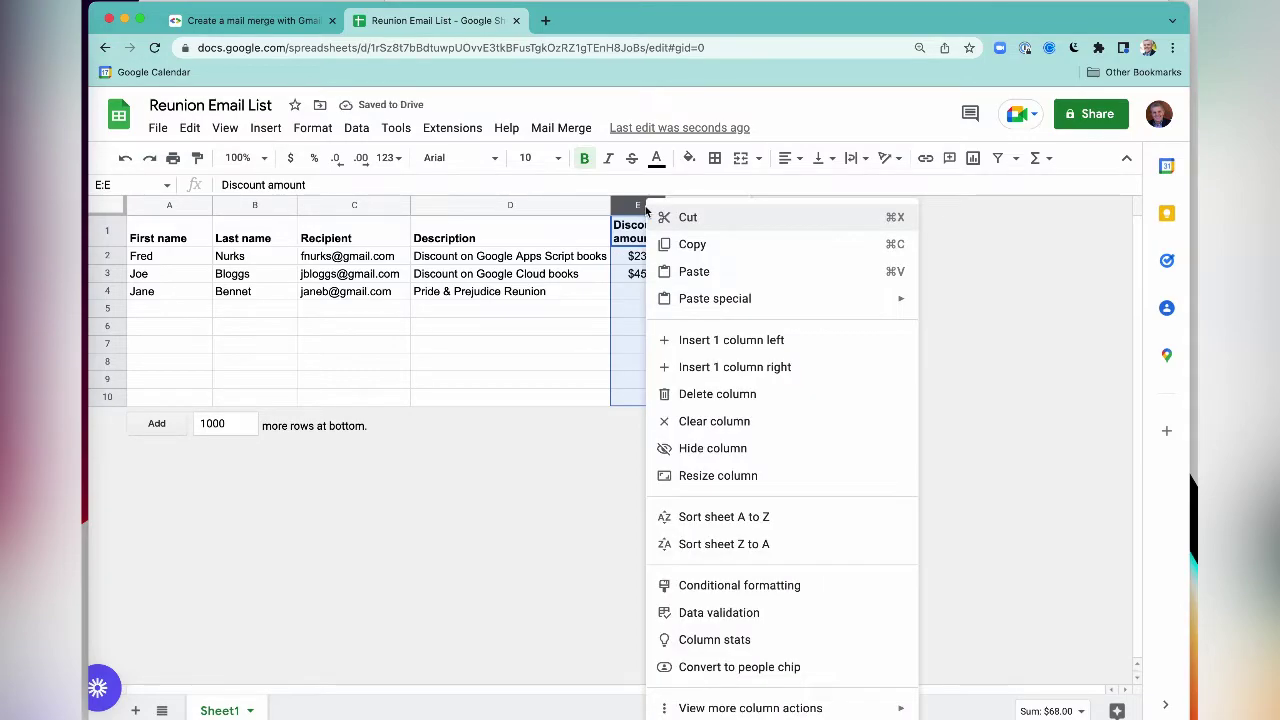
click(688, 390)
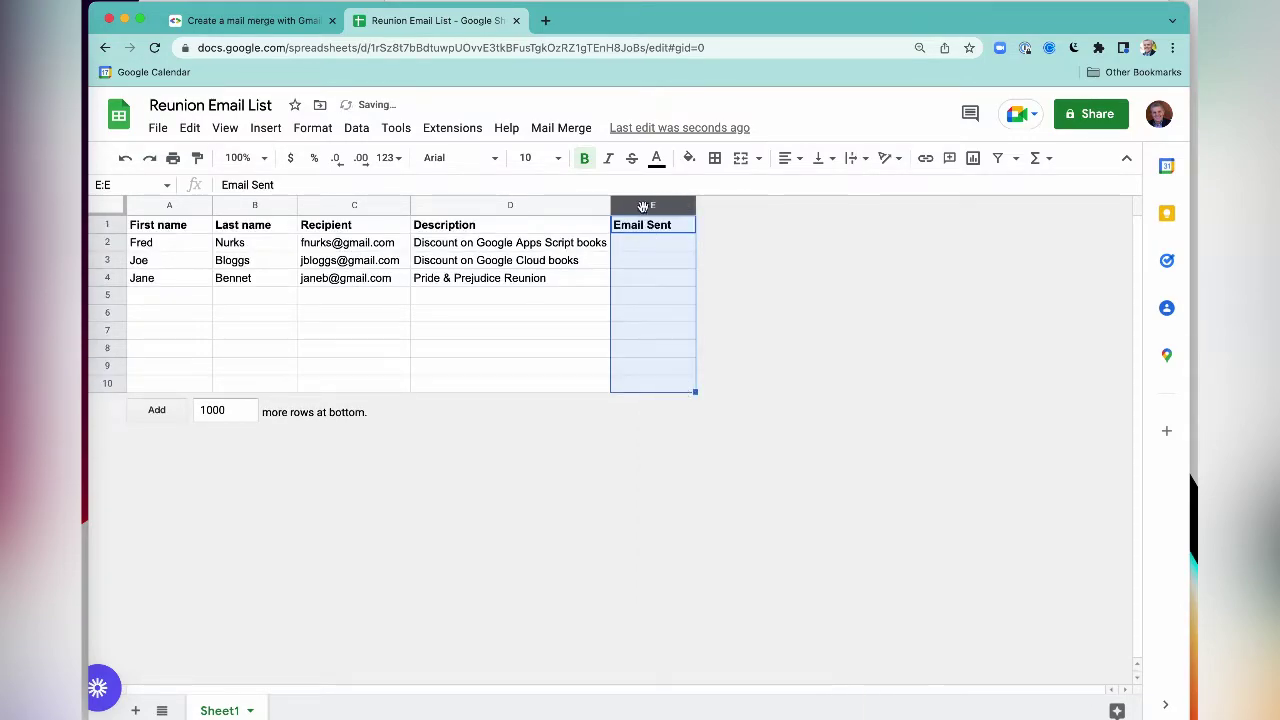
- Insert a bold 'Year' column before Email Sent, with years 2018 and 2021 below
right_click(645, 205)
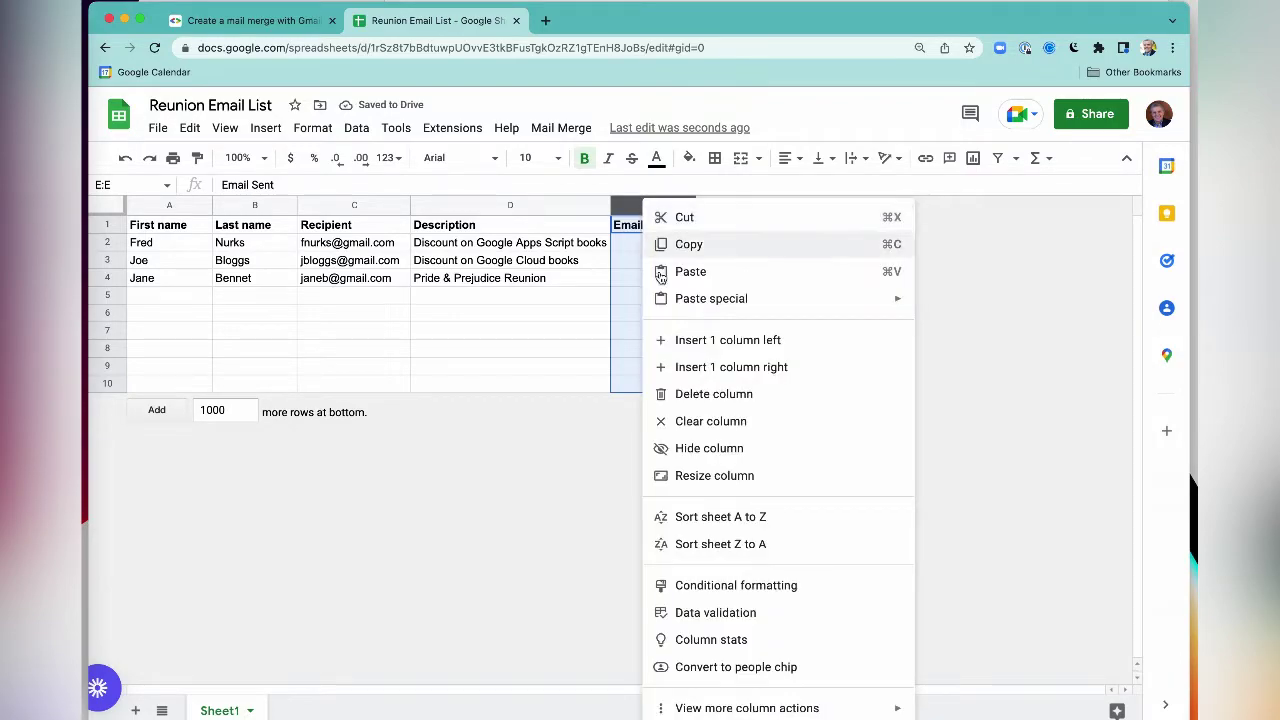
click(693, 340)
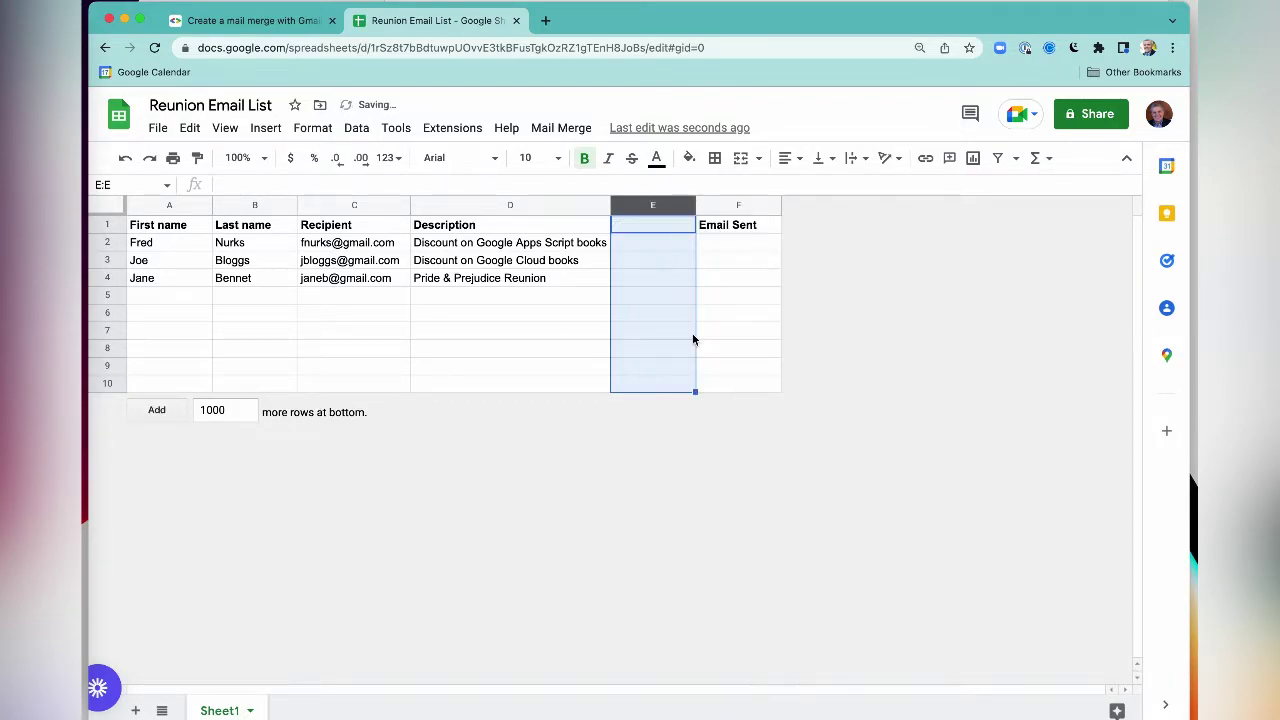
click(655, 229)
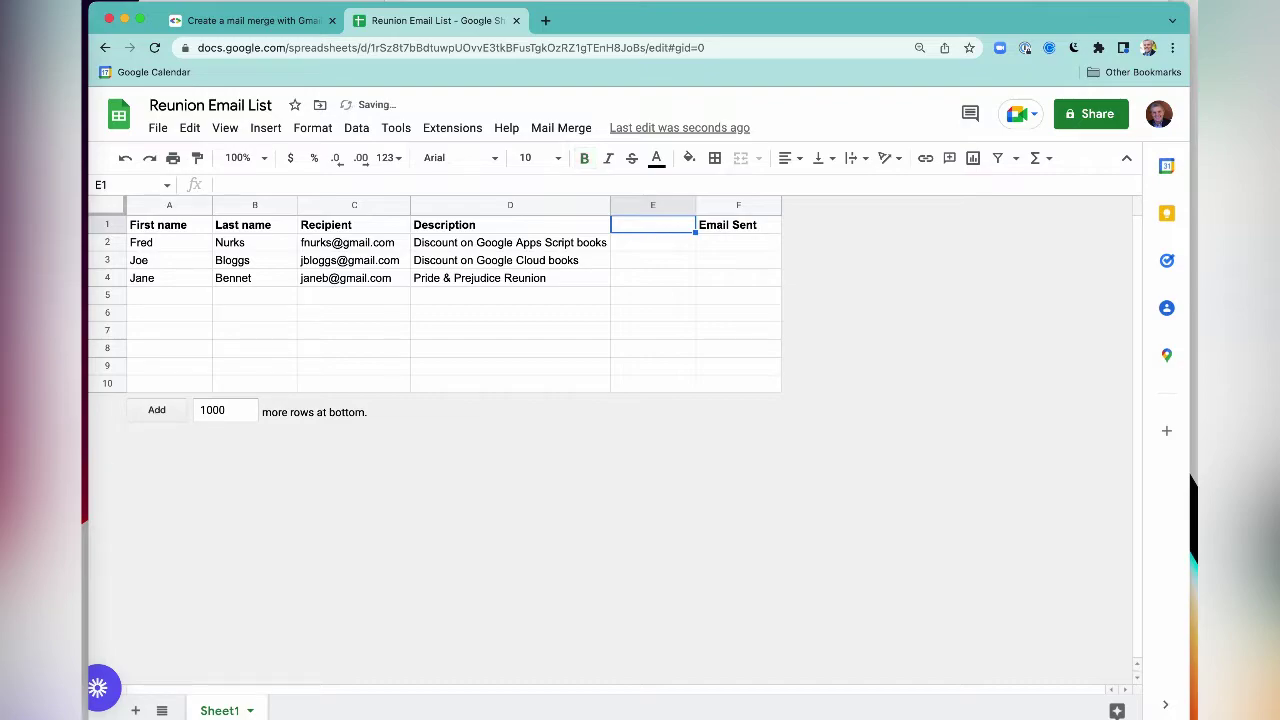
text(Year)
key(BackSpace)
key(BackSpace)
key(BackSpace)
key(ctrl+b)
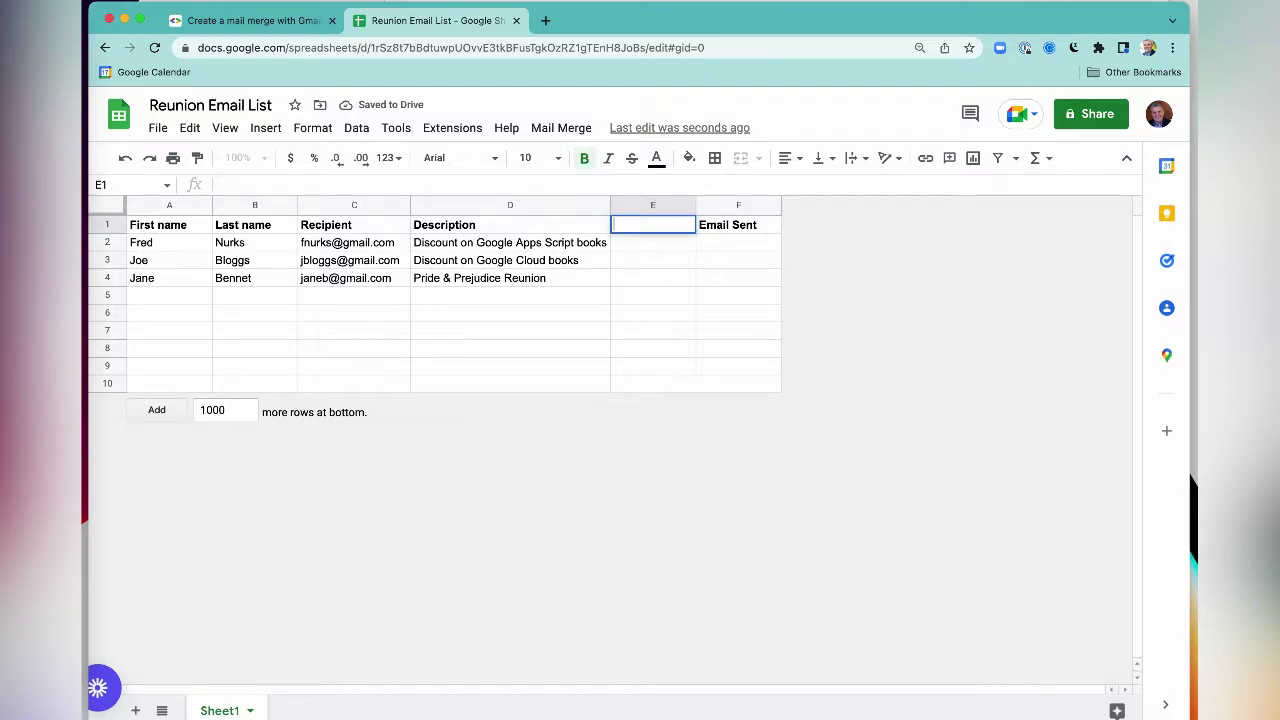
text(Year)
key(Return)
text(2018)
key(Return)
text(2021)
key(Return)
text(2018)
key(Return)
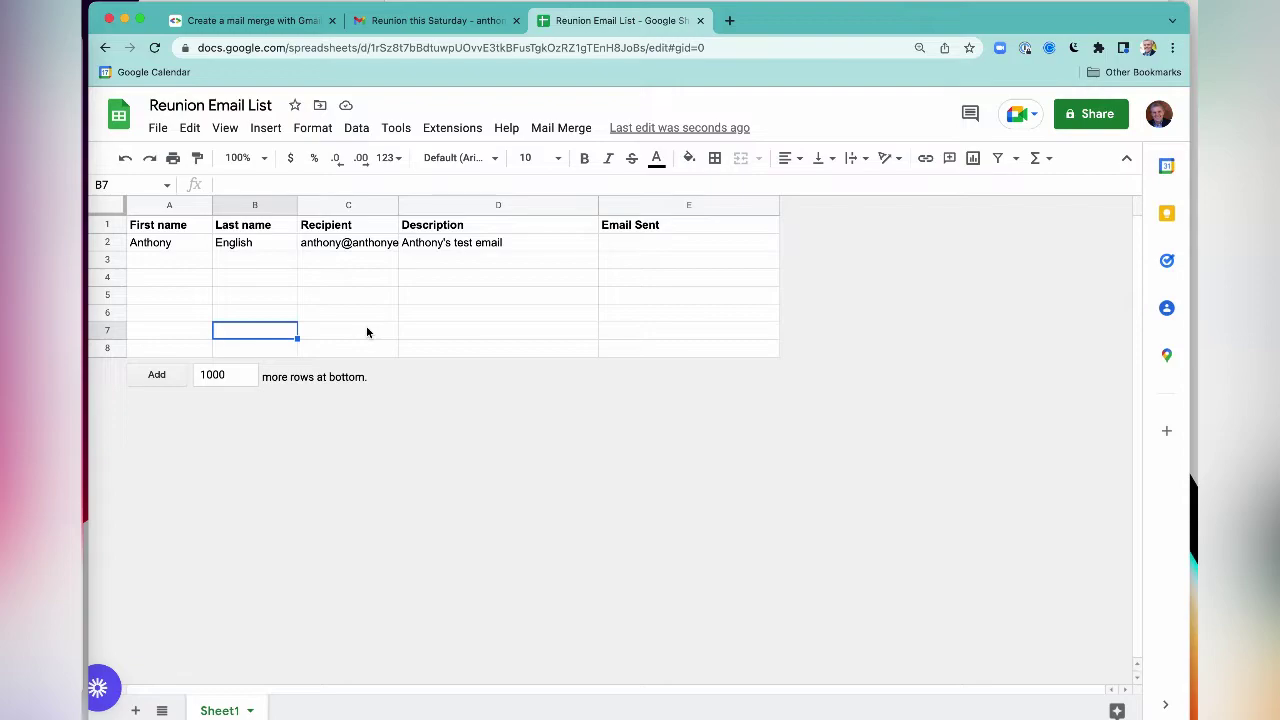
- Switch to Gmail, where the blank new message is open
key(ctrl+shift+Tab)
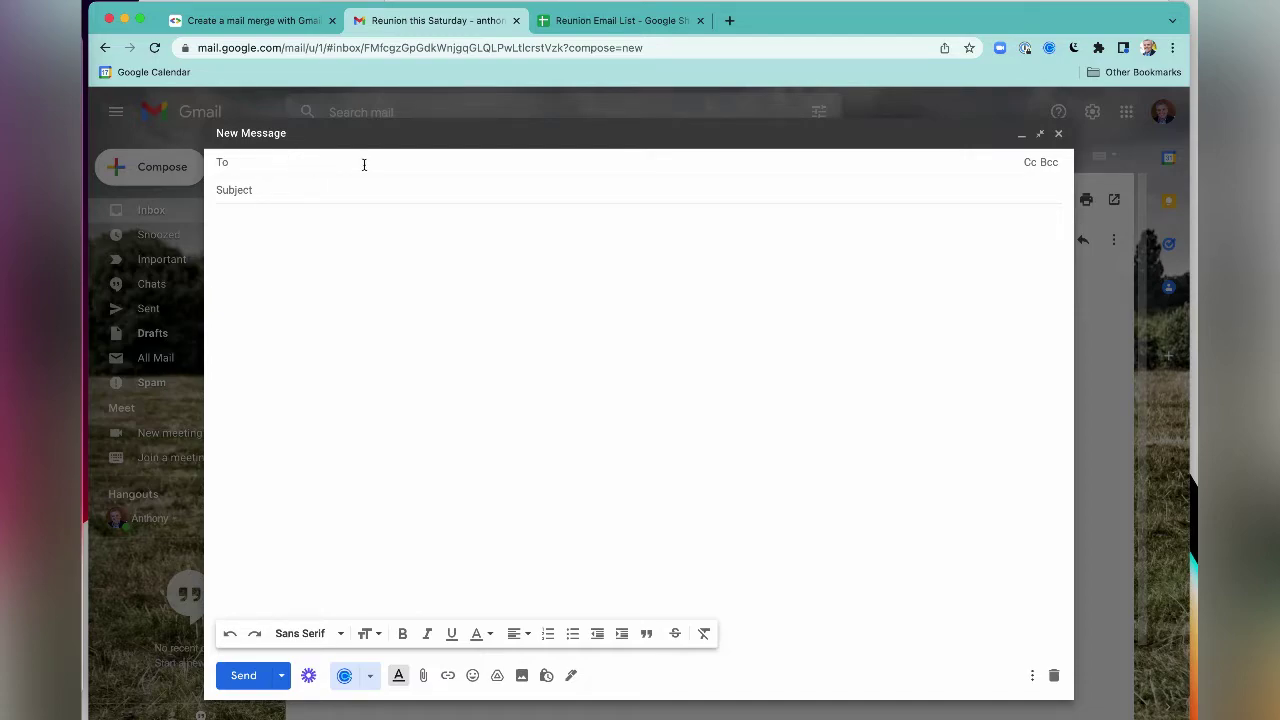
- Give the Gmail draft the subject 'Party this Saturday' and a body starting 'Hi', then go back to the sheet
click(331, 193)
key(super+equal)
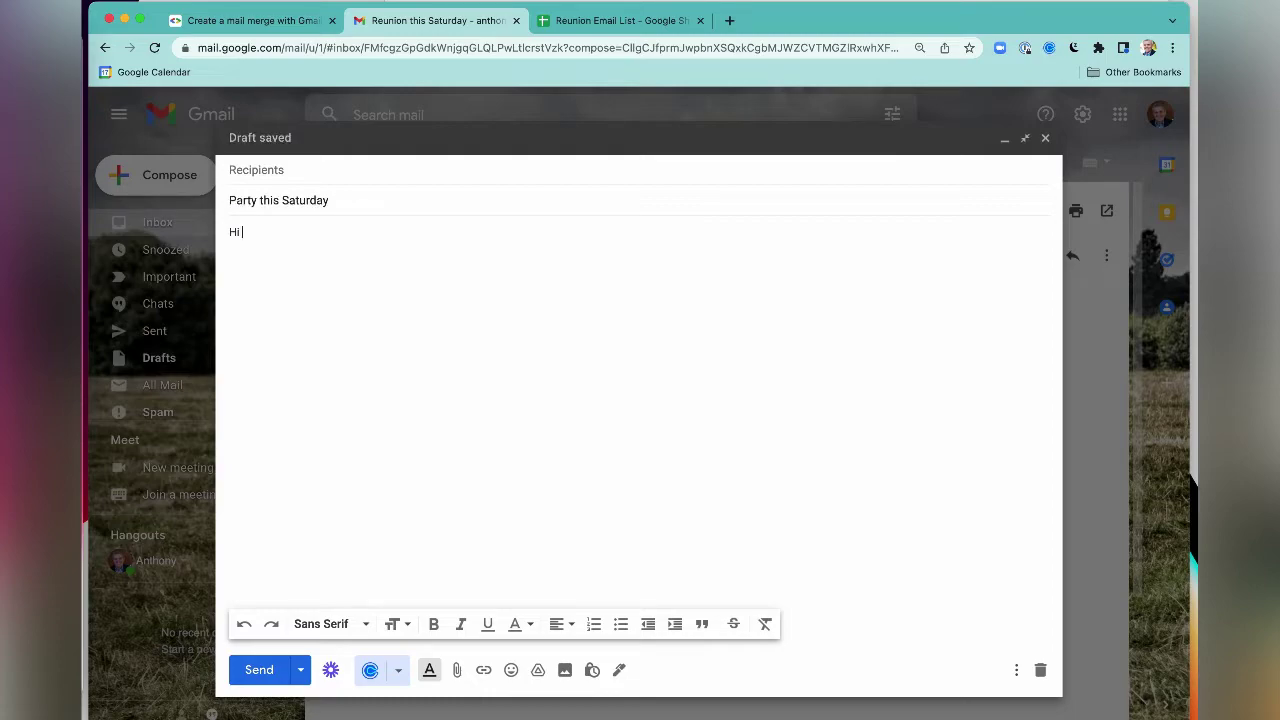
click(601, 24)
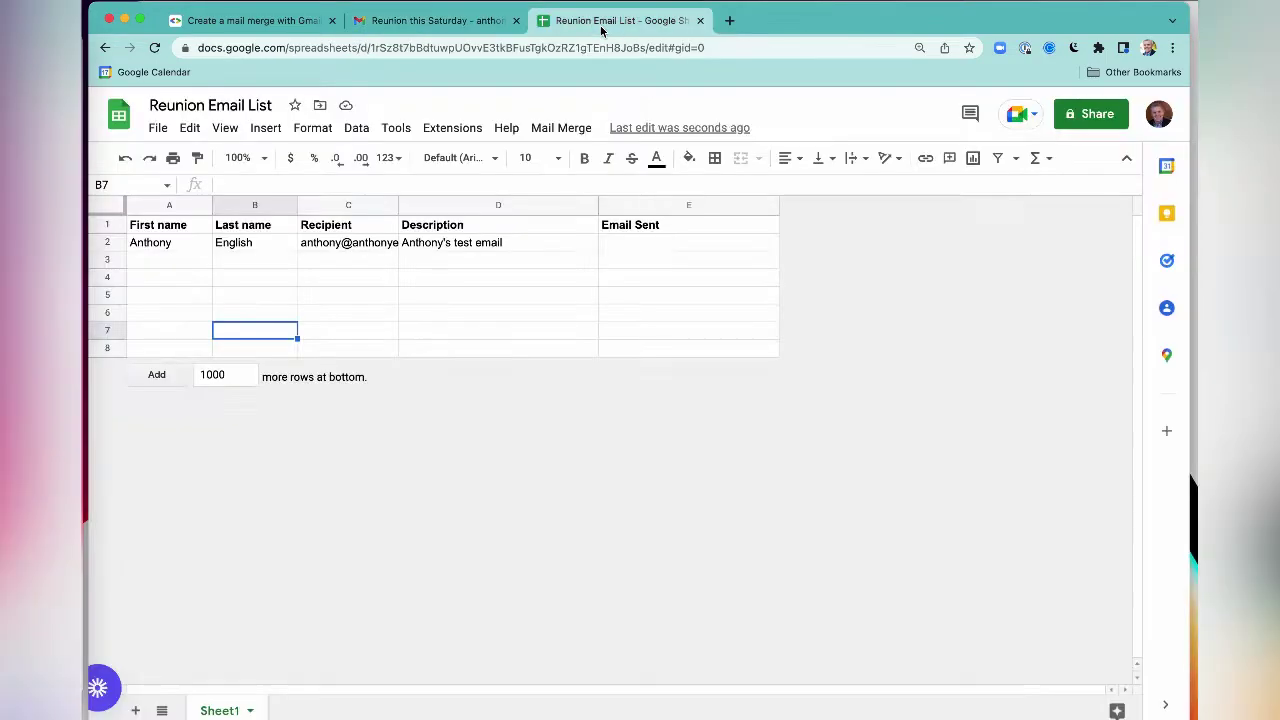
- Check the 'First name' header in cell A1
click(154, 228)
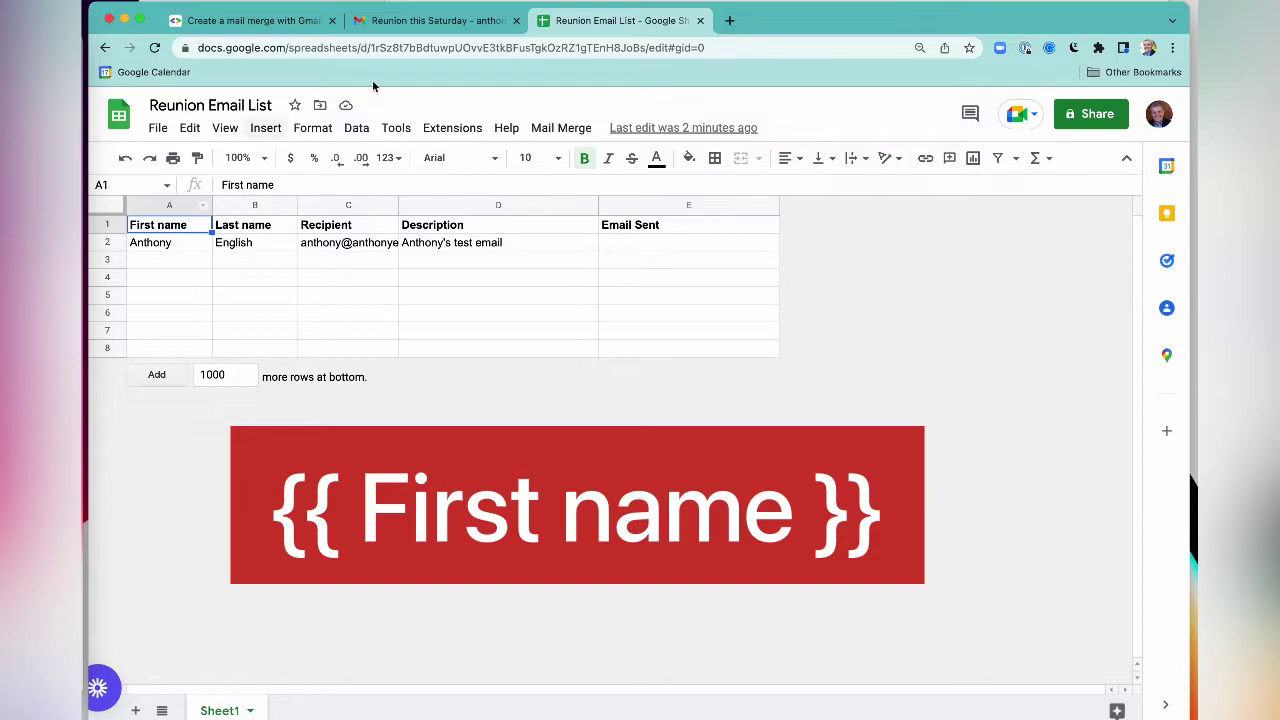
- Write the draft body: 'Hi {{ First name }}', a Smart Compose party line, and a sign-off
click(444, 22)
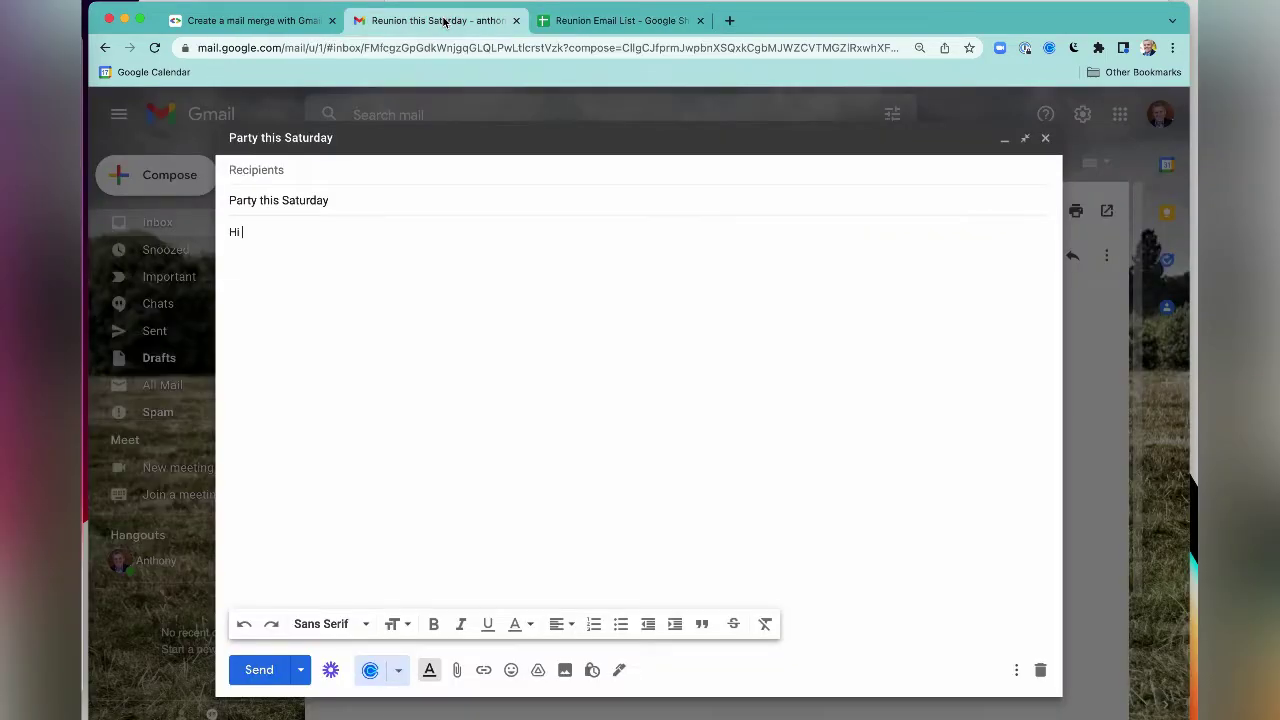
text({{ First name }})
key(Return)
key(Return)
text(We)
key(Tab)
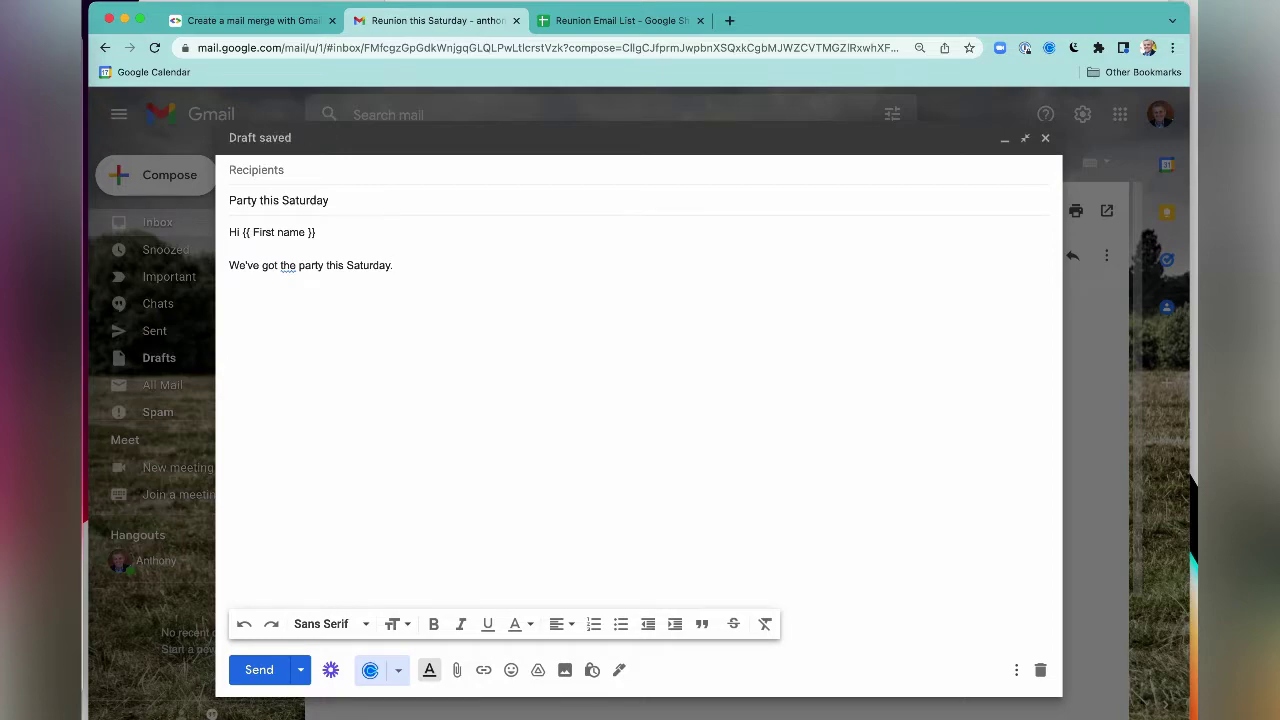
text(Anthony)
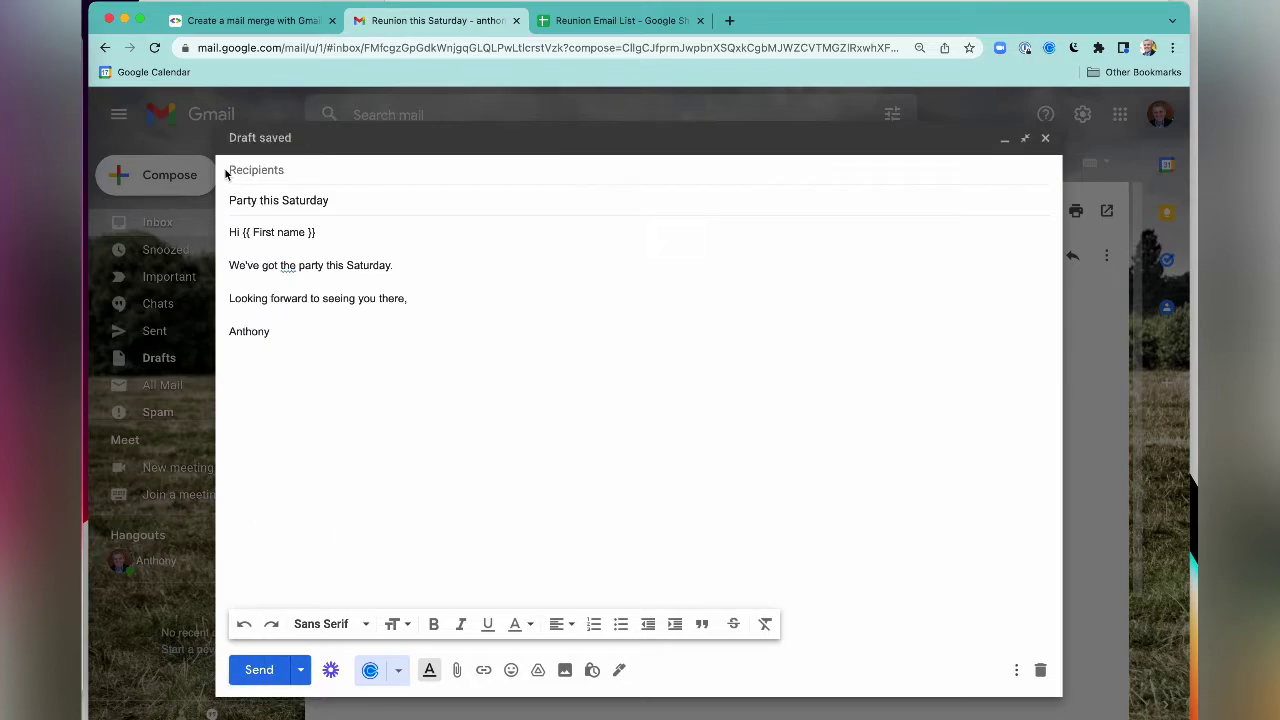
click(602, 24)
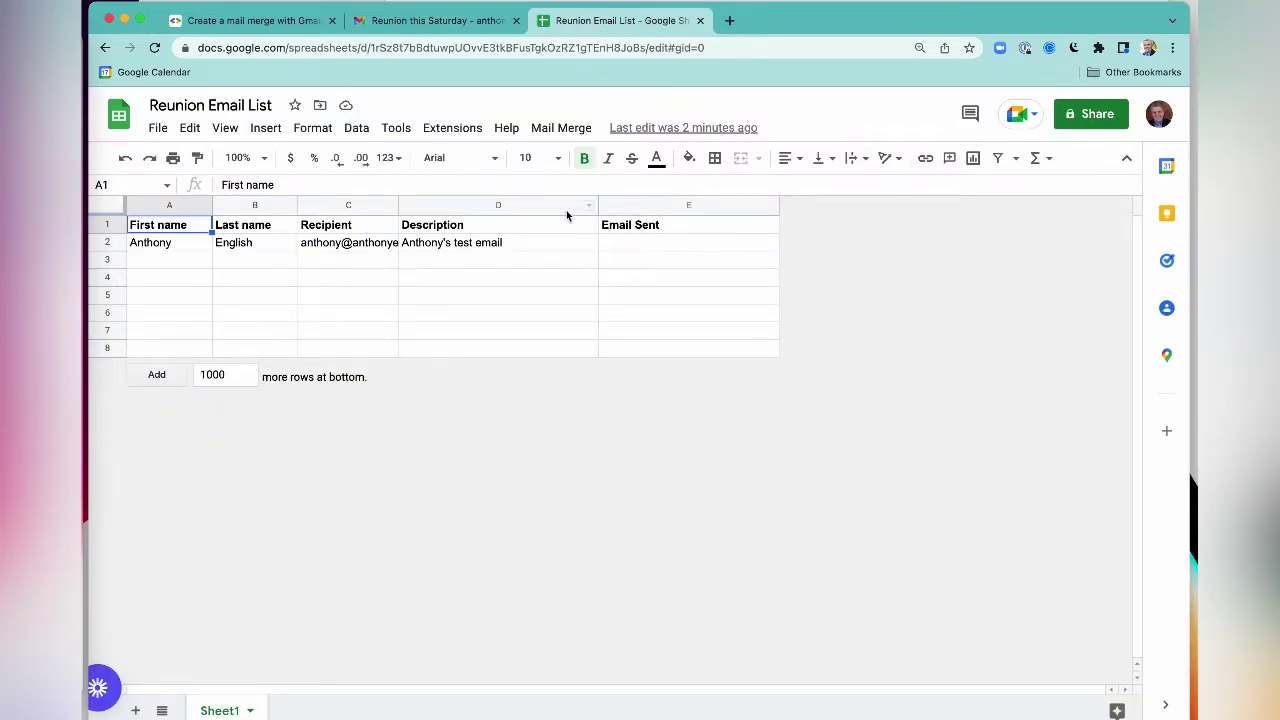
- Run Mail Merge > Send Emails with the subject 'Party this Saturday', logging 6/26/2022 in row 2
click(565, 131)
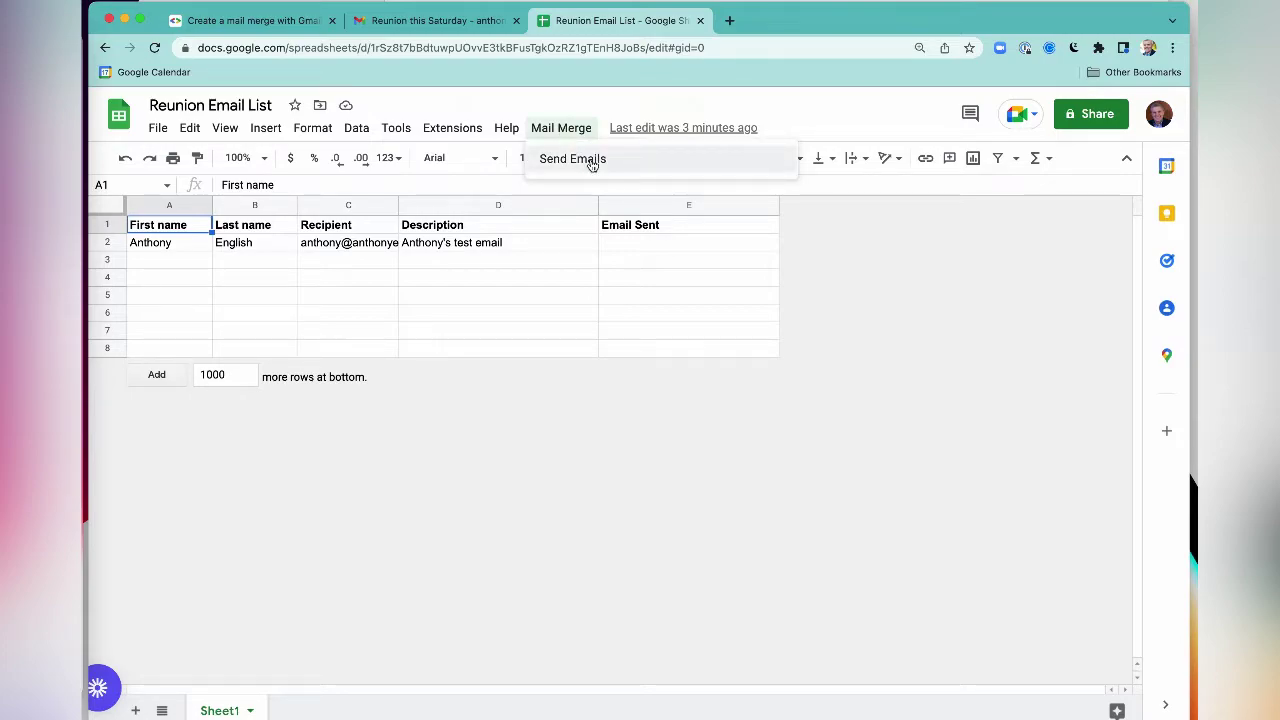
click(572, 159)
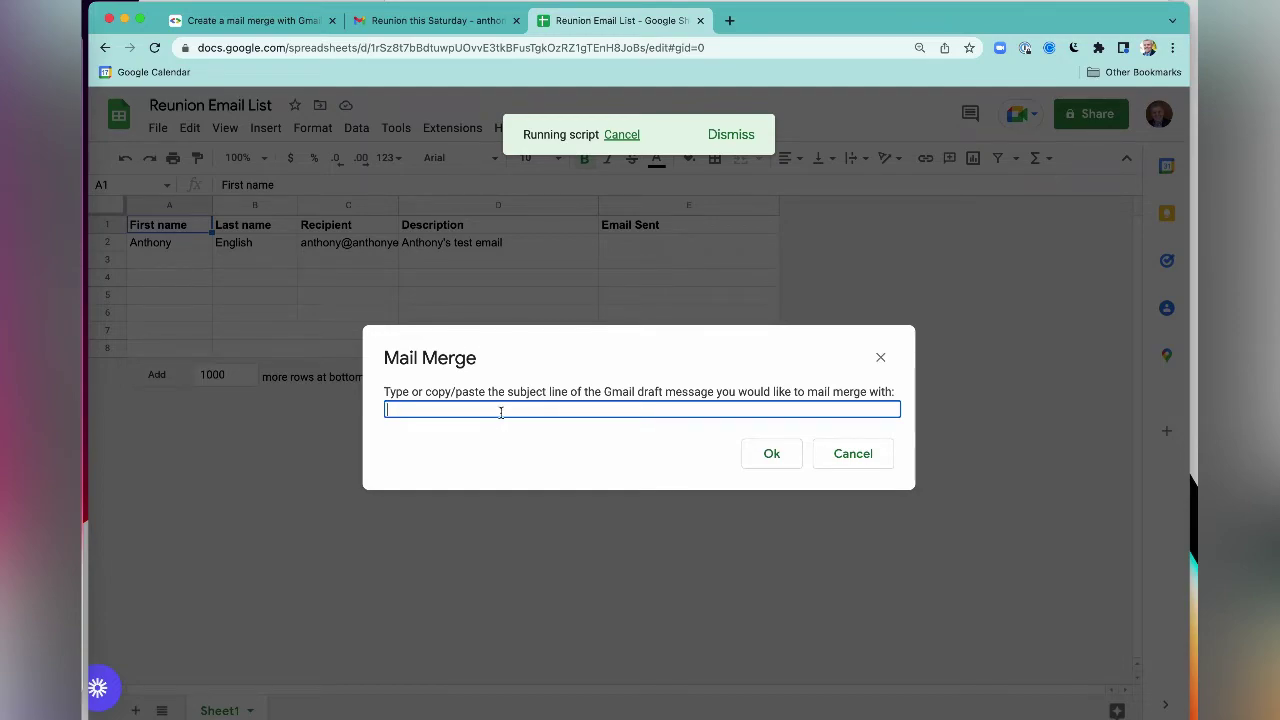
click(443, 28)
triple_click(323, 201)
key(super+c)
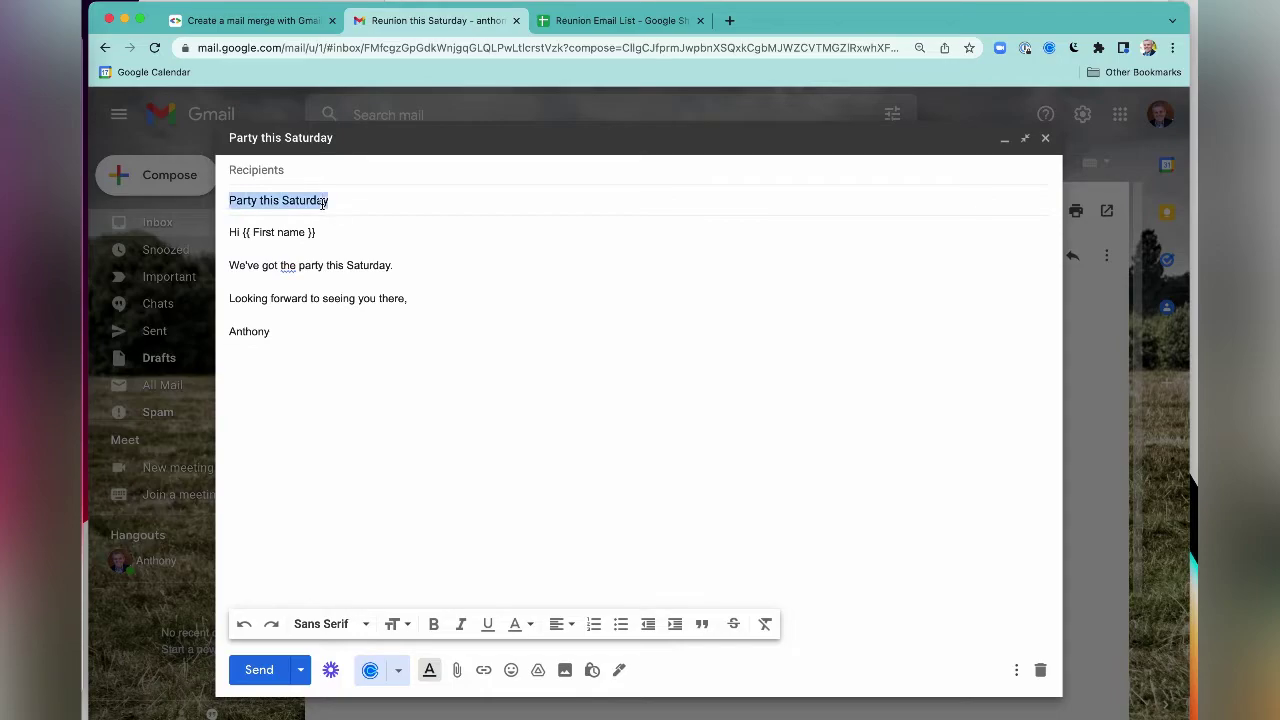
click(610, 22)
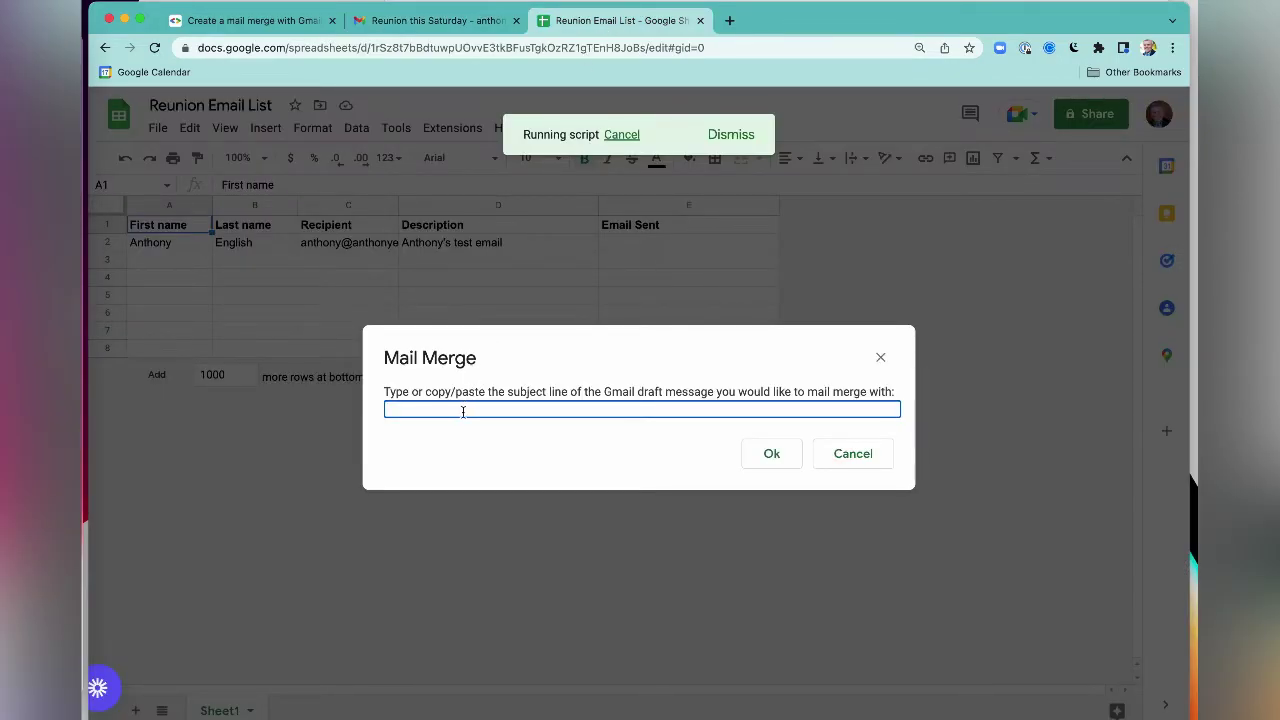
key(super+v)
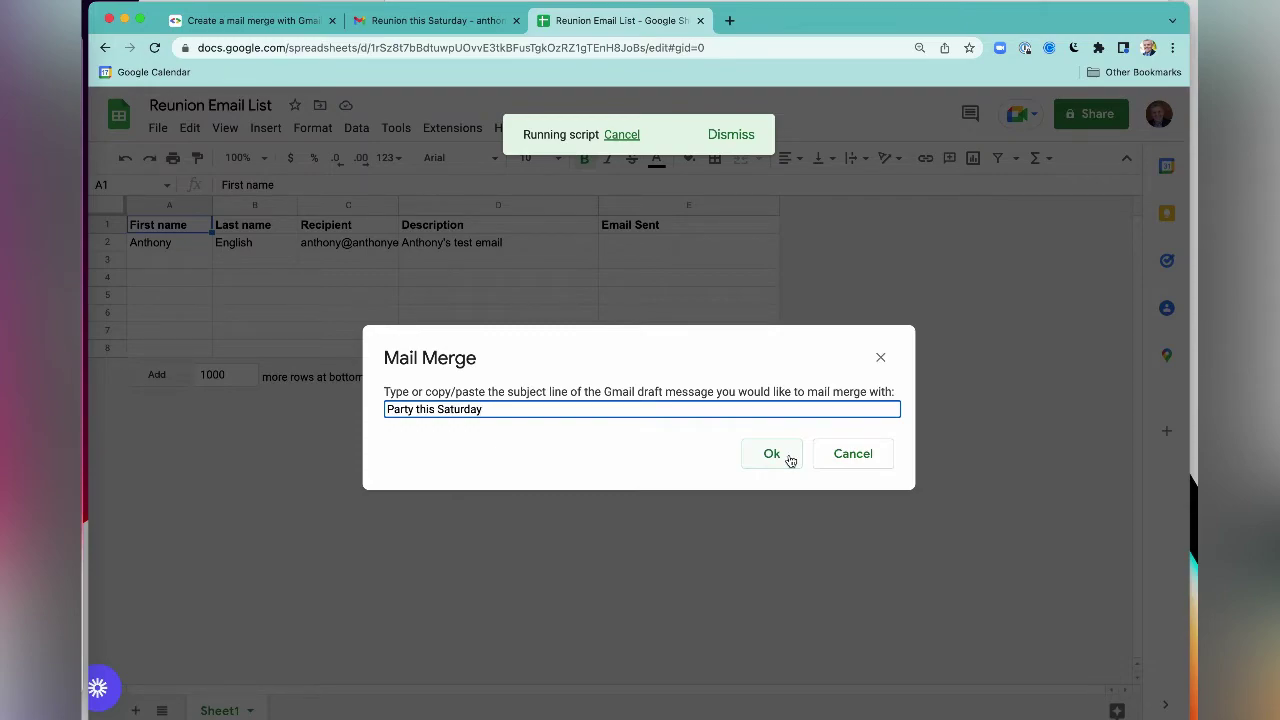
click(772, 454)
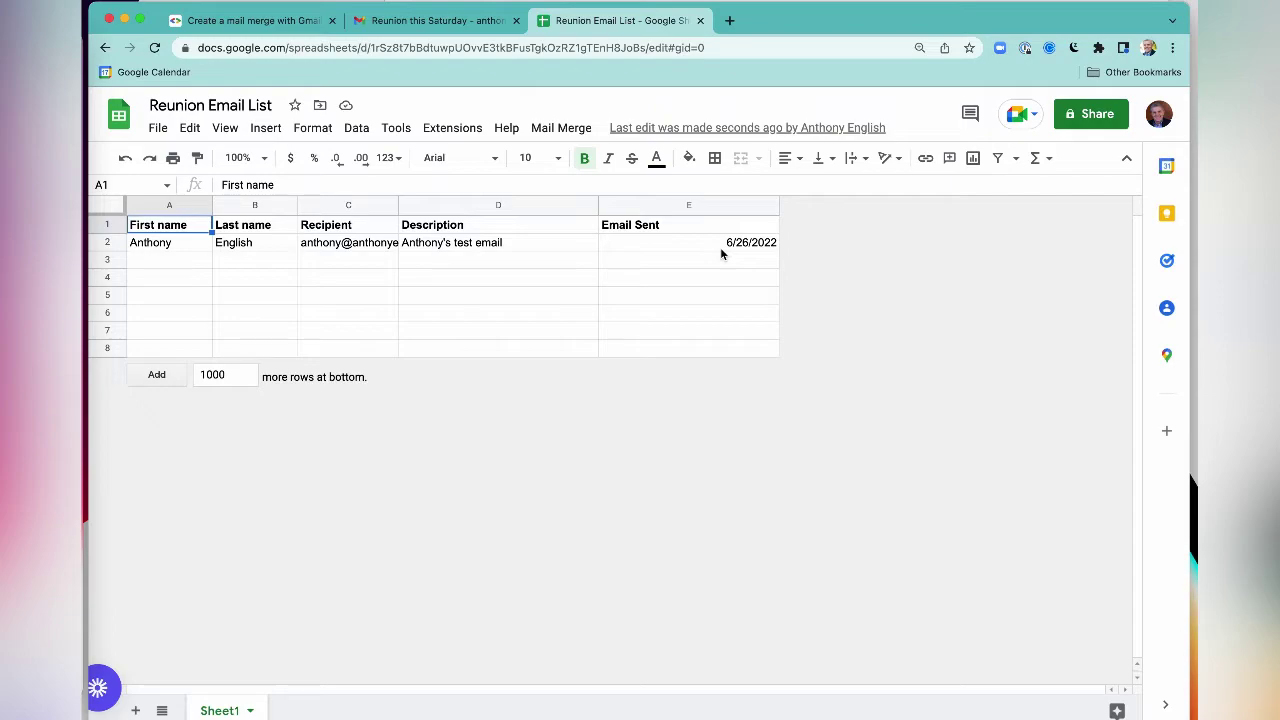
- Enter a new recipient's first name, last name and e-mail address in row 3
click(179, 262)
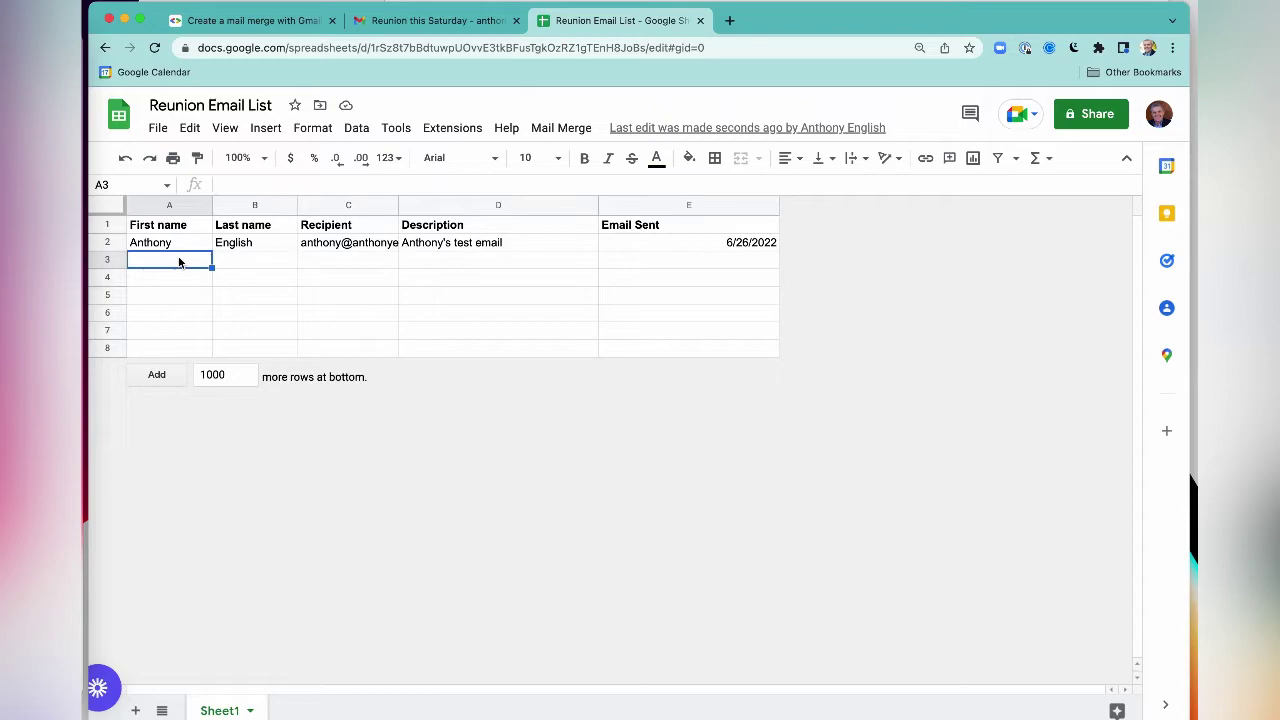
text(Jane)
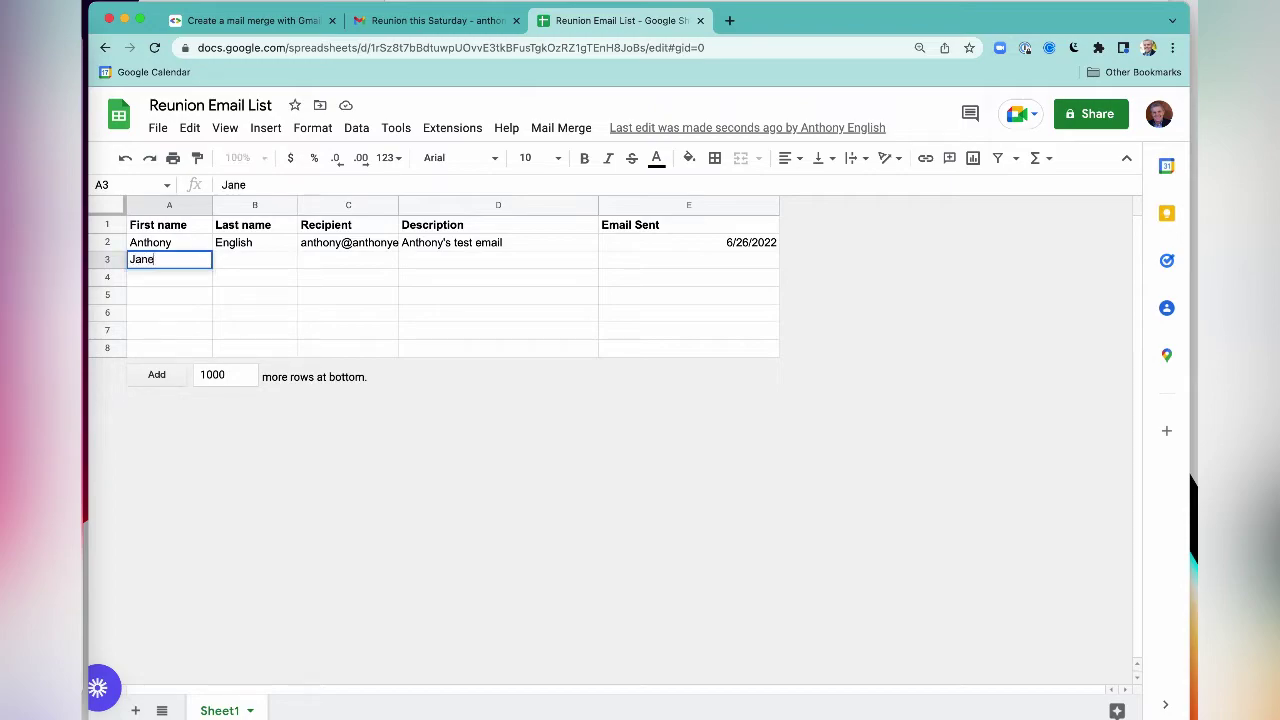
key(Tab)
text(Smith)
key(Tab)
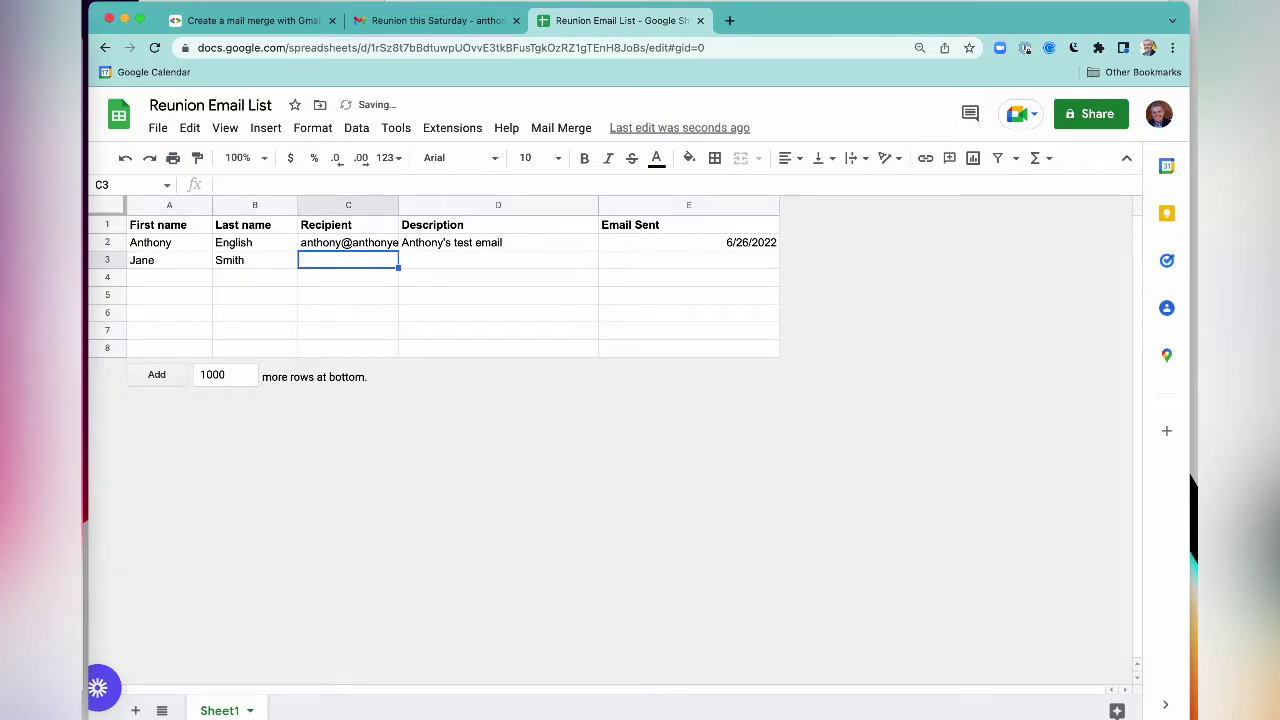
text(ja)
key(BackSpace)
key(BackSpace)
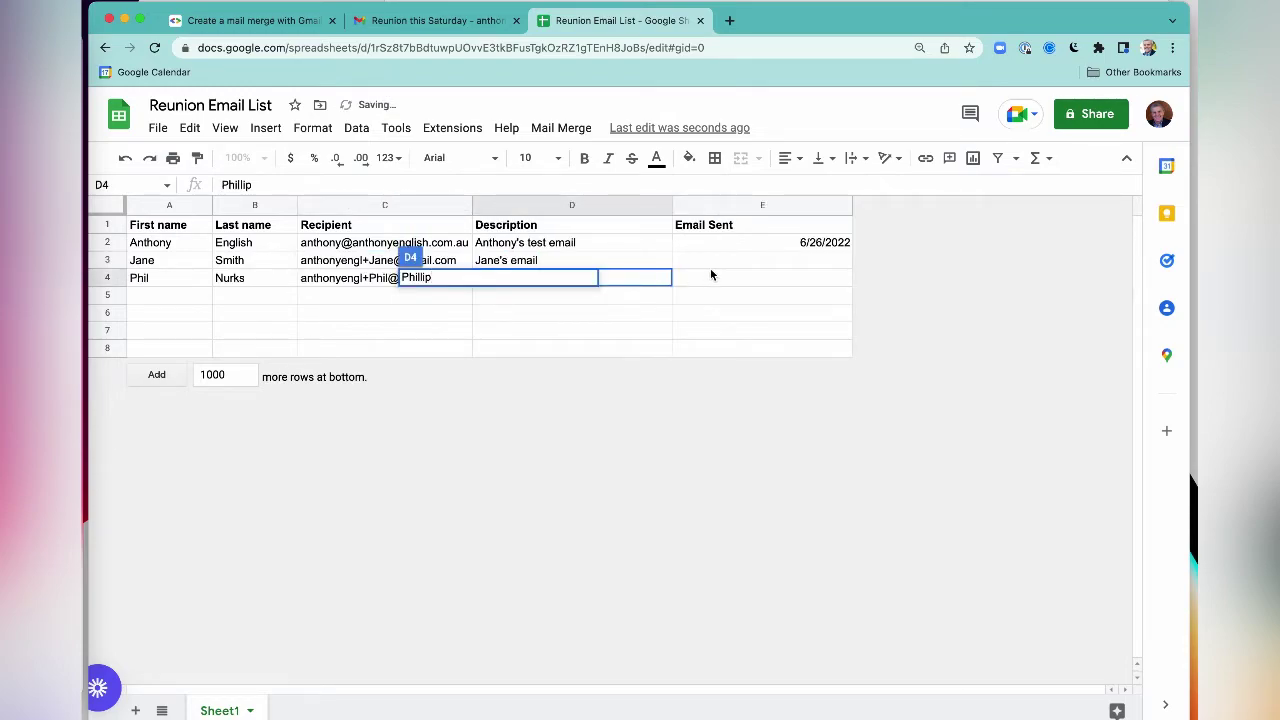
click(710, 267)
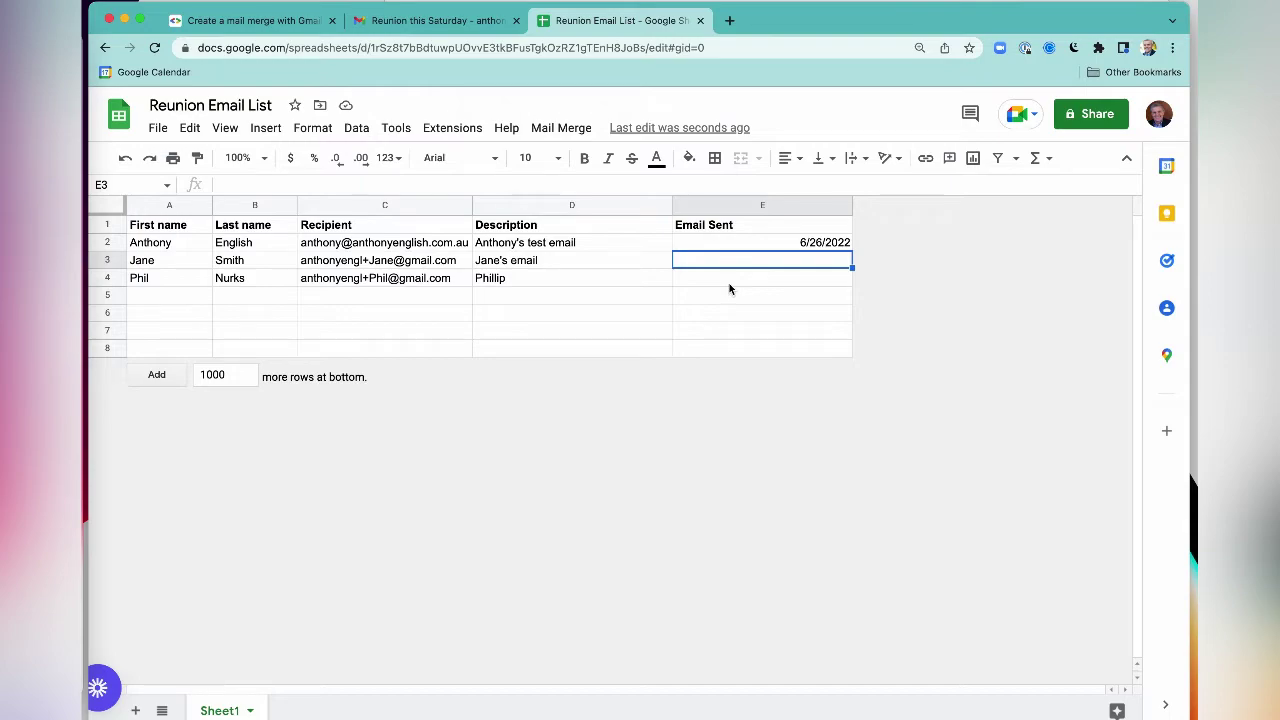
click(779, 249)
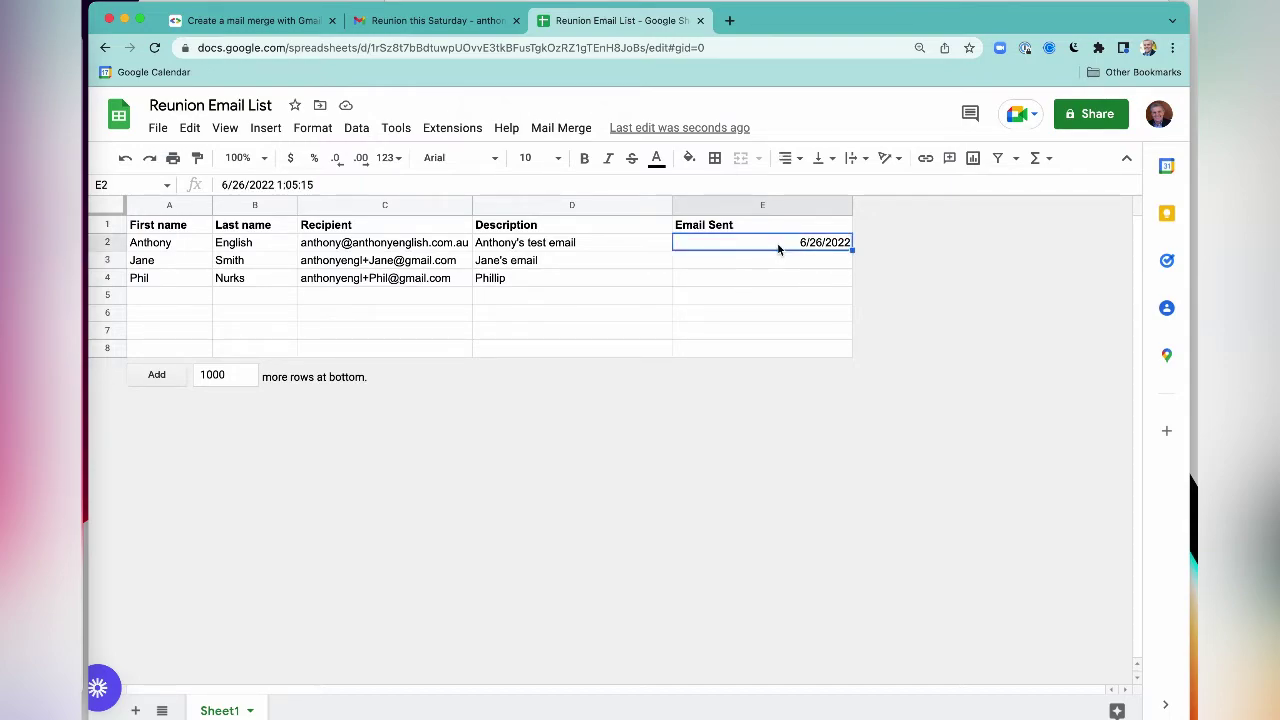
- Clear and restore E2's send date, then move down to cell E3
key(Delete)
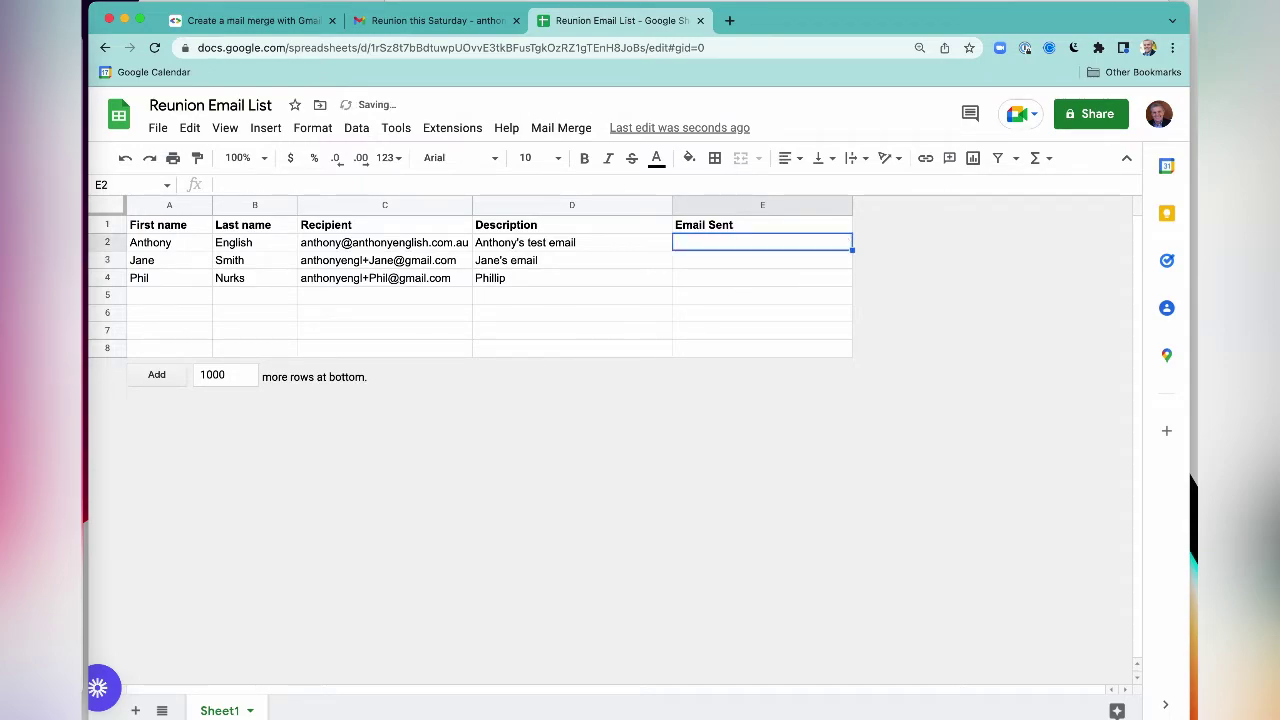
key(ctrl+z)
key(Down)
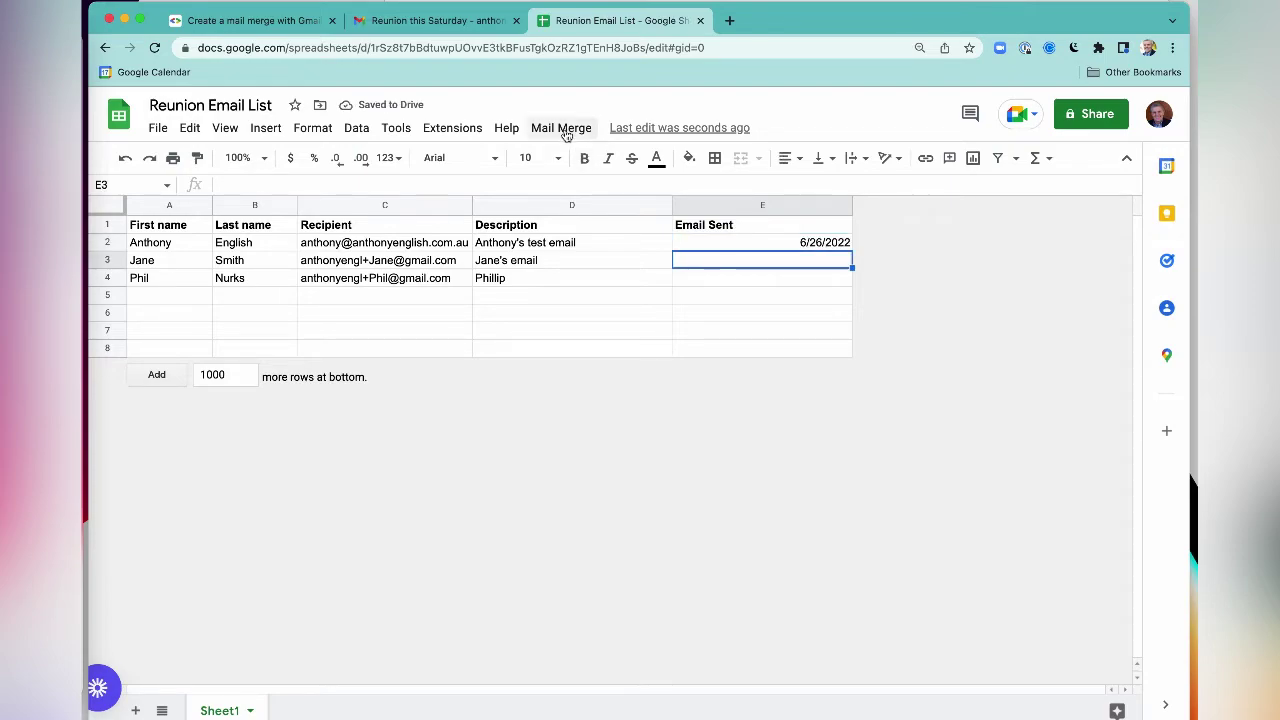
- Rerun Mail Merge > Send Emails with the pasted subject 'Party this Saturday'
click(563, 130)
click(574, 166)
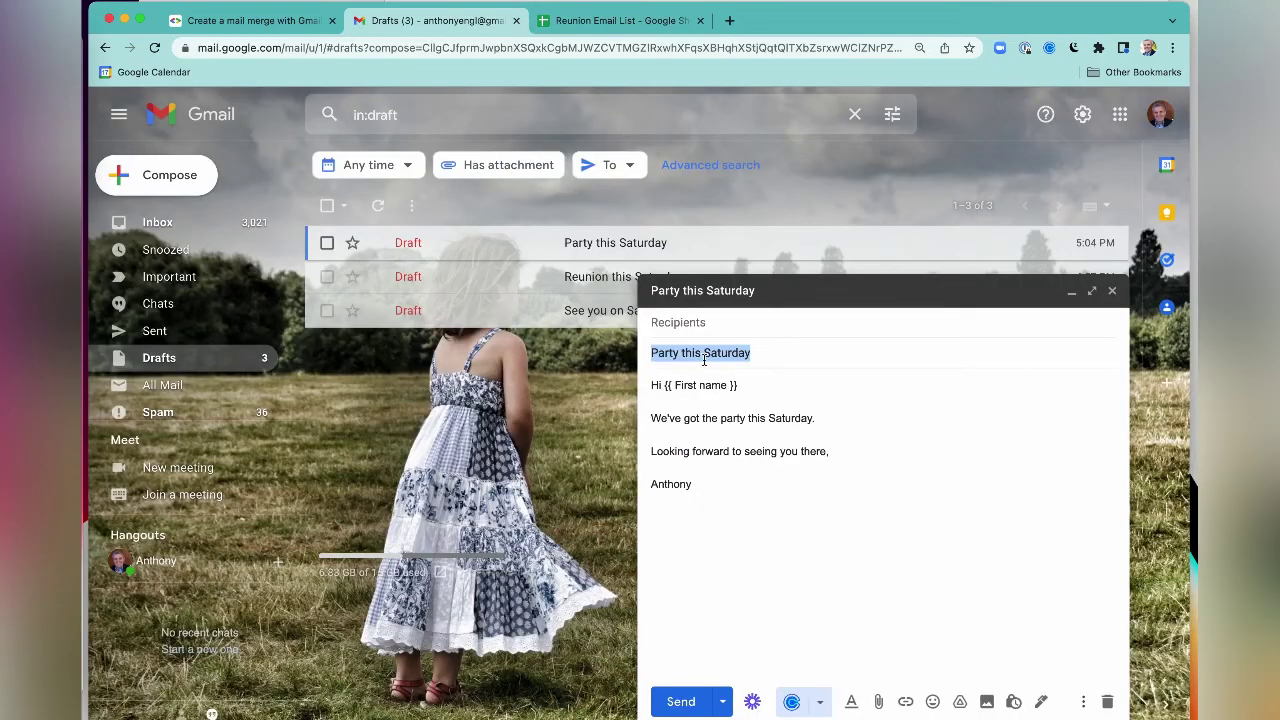
click(622, 22)
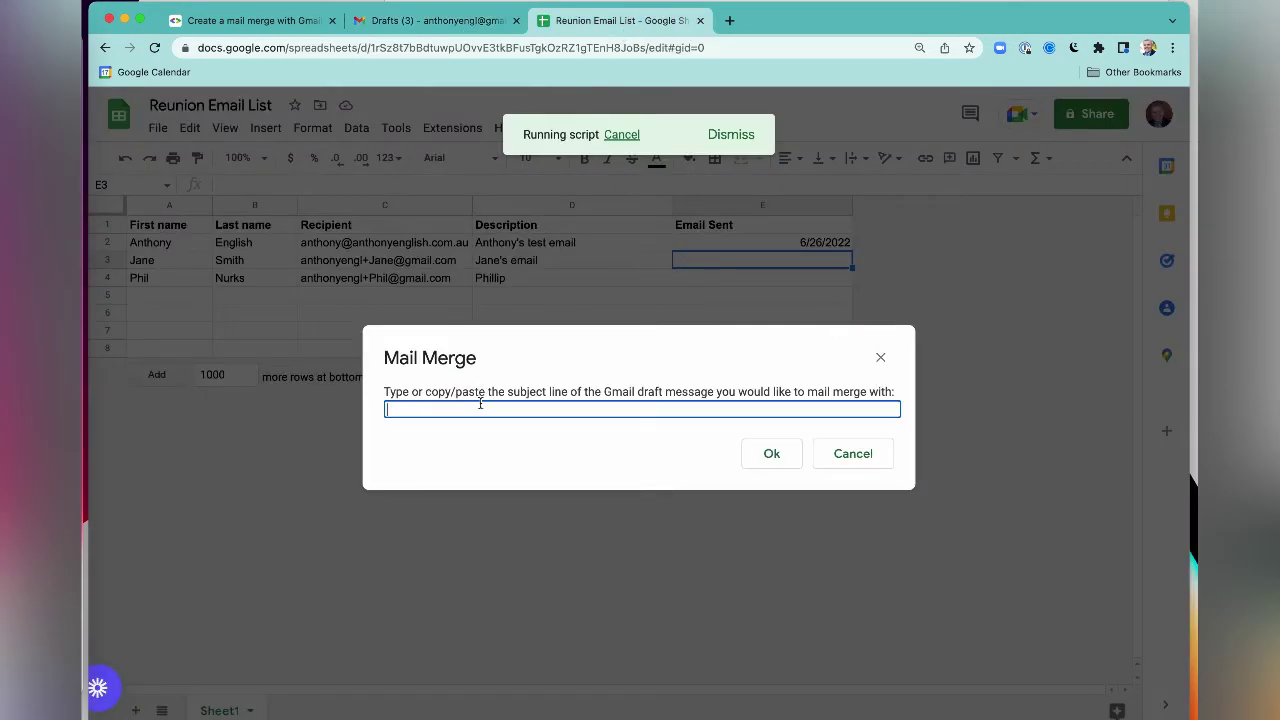
text(Party this Saturday)
click(774, 458)
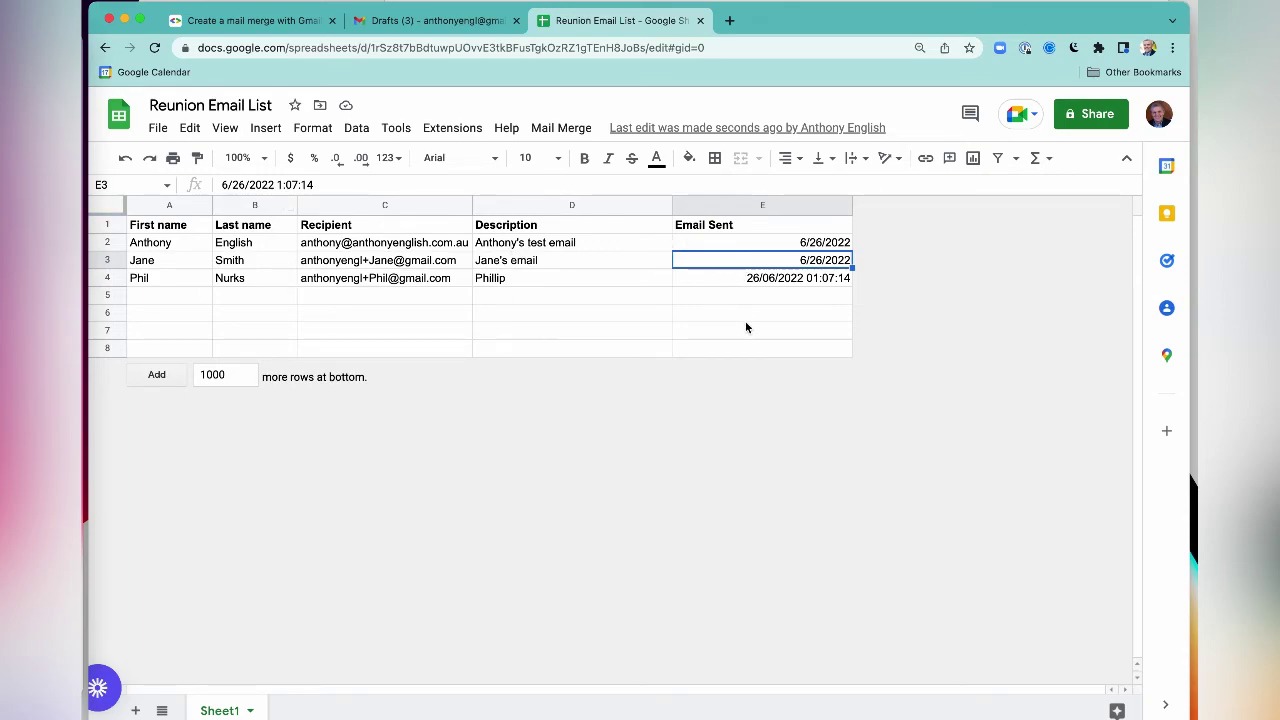
- Return to the 'Create a mail merge with Gmail & Google Sheets' Apps Script guide
click(250, 20)
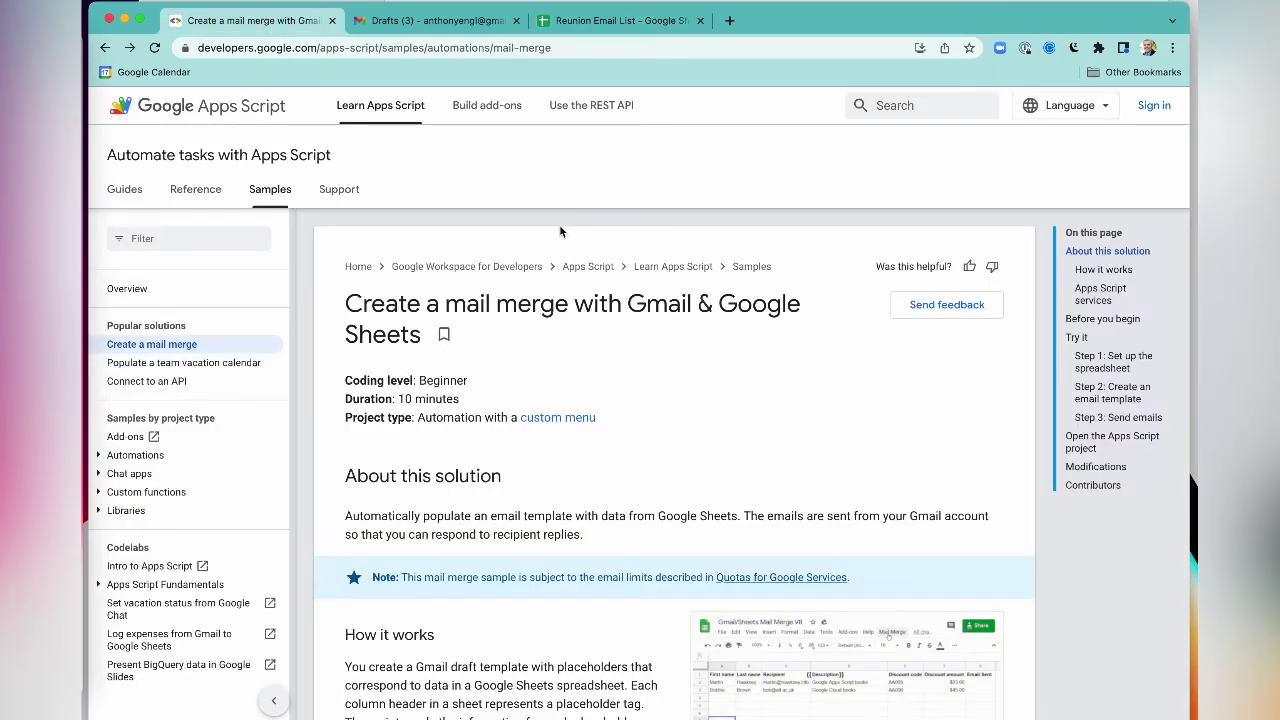